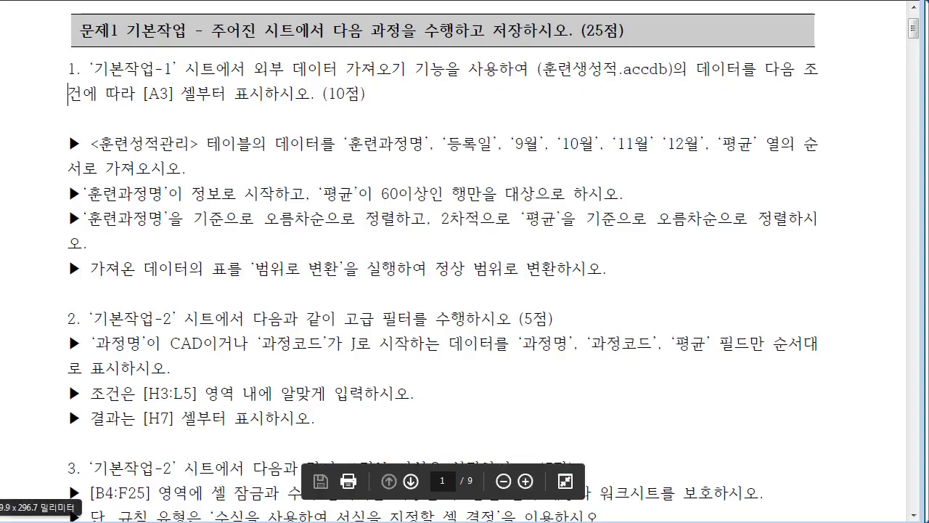
Step: Switch to the Excel workbook and start a Microsoft Query import at cell A3 of 기본작업-1 with MS Access Database as source
left_click(145, 500)
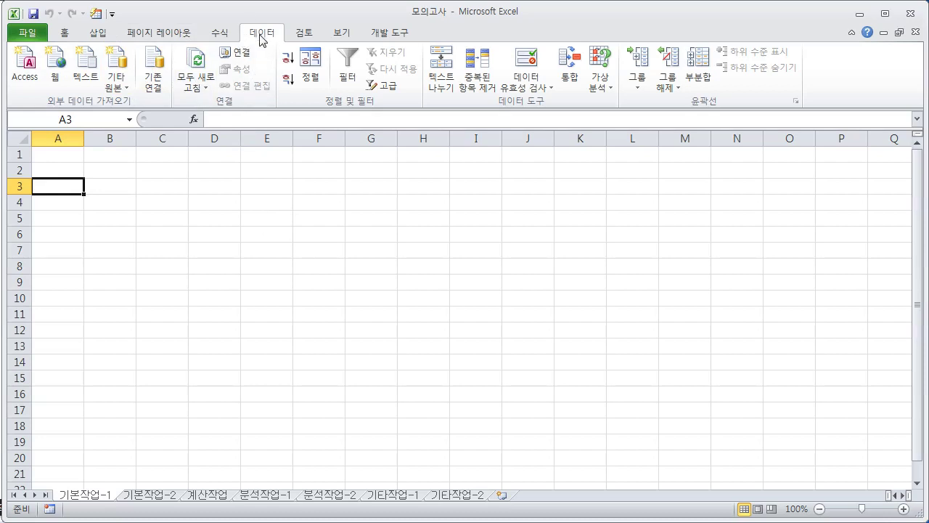
left_click(126, 92)
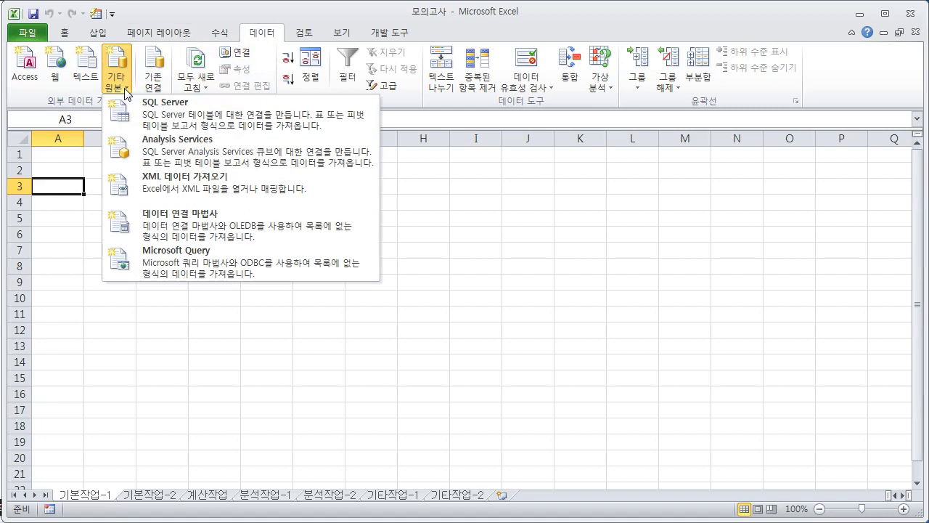
left_click(149, 318)
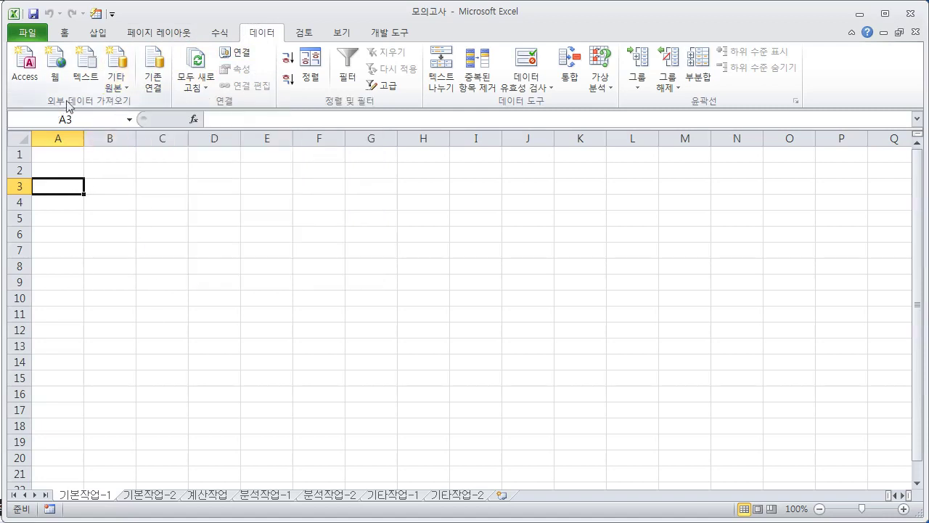
left_click(125, 90)
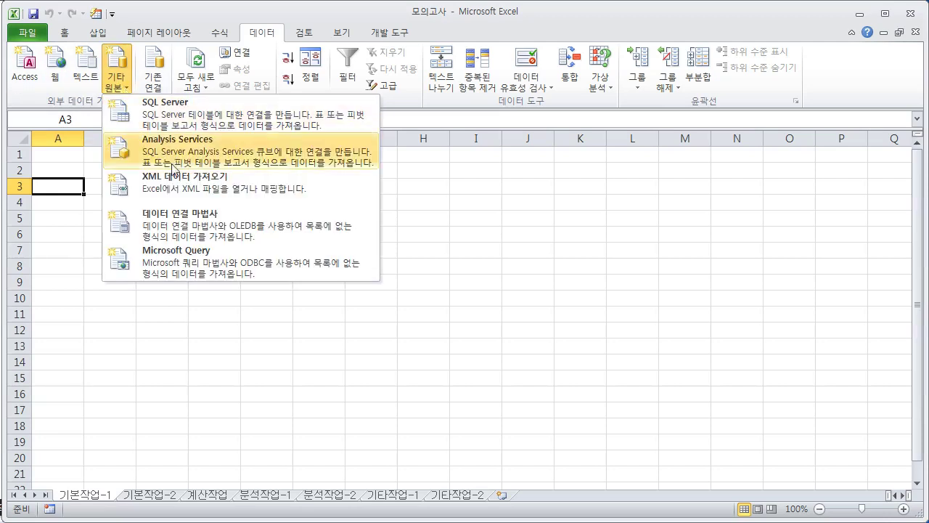
left_click(172, 262)
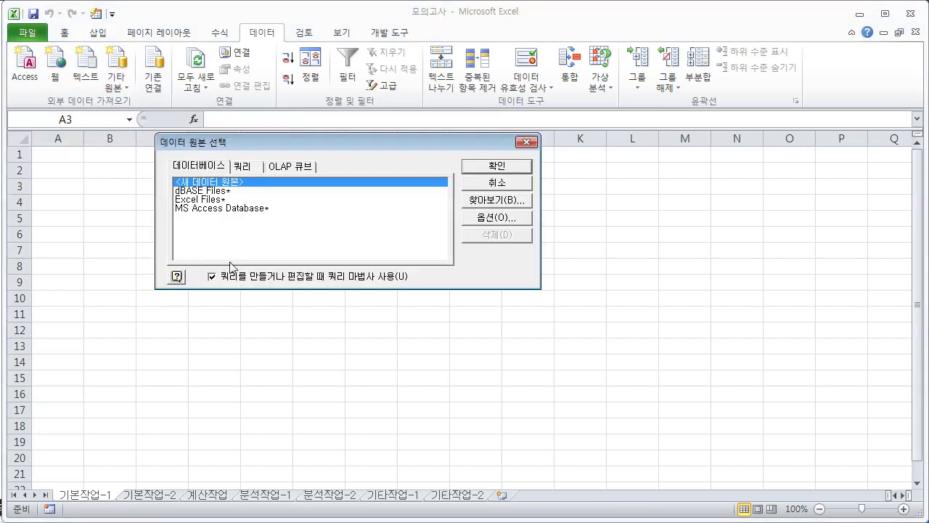
left_click_drag(323, 143, 386, 144)
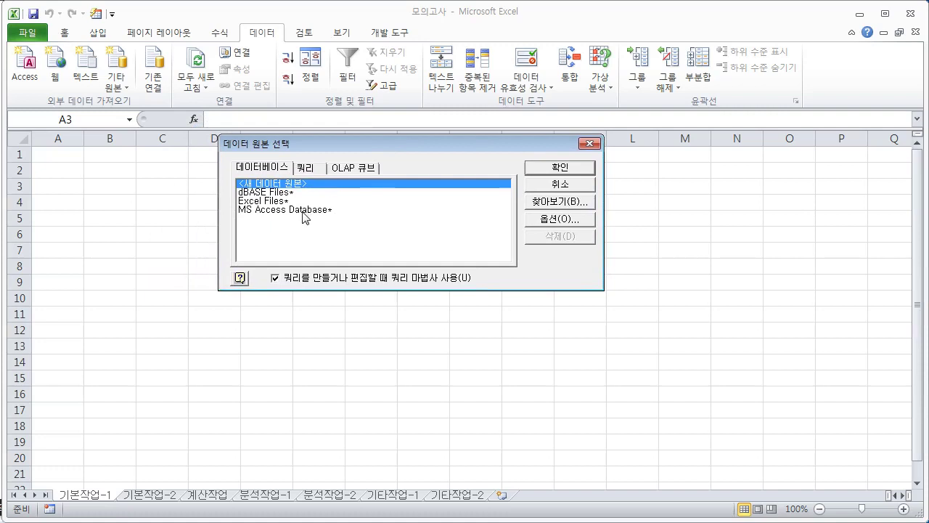
left_click(250, 210)
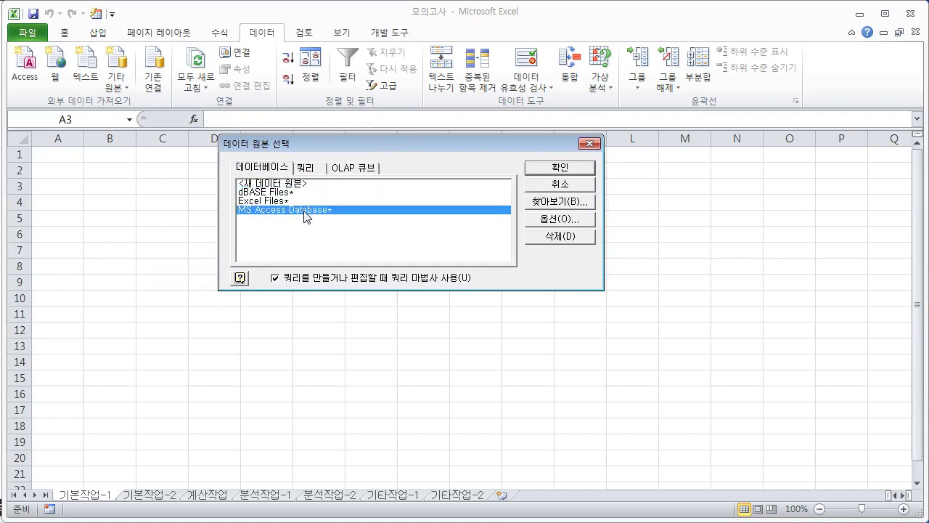
left_click(560, 168)
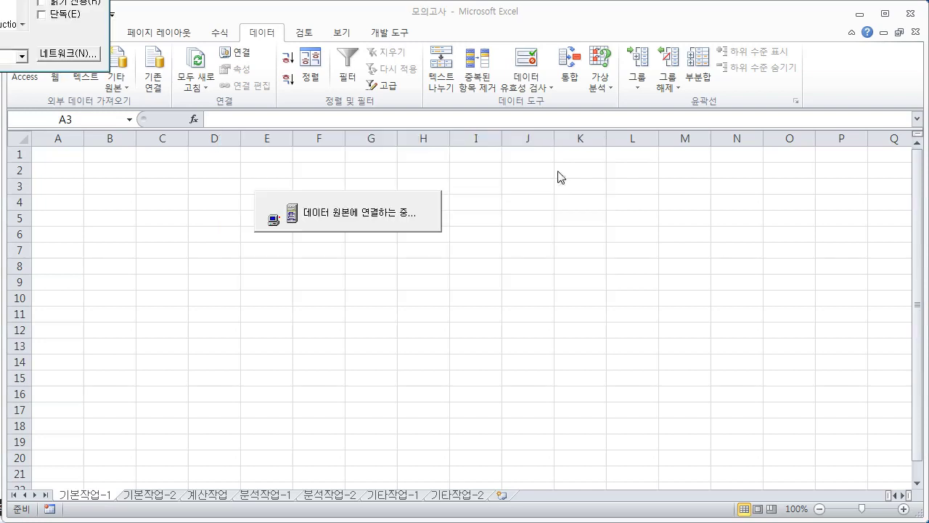
Step: Connect the query to the database 훈련생성적.accdb in the folder c:\컴활\스프레트시트
left_click_drag(313, 133, 281, 94)
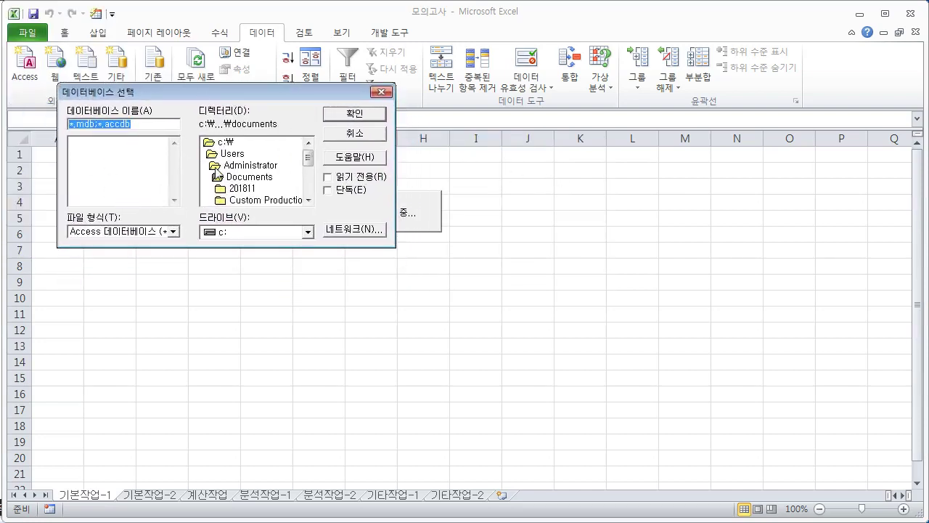
double_click(225, 143)
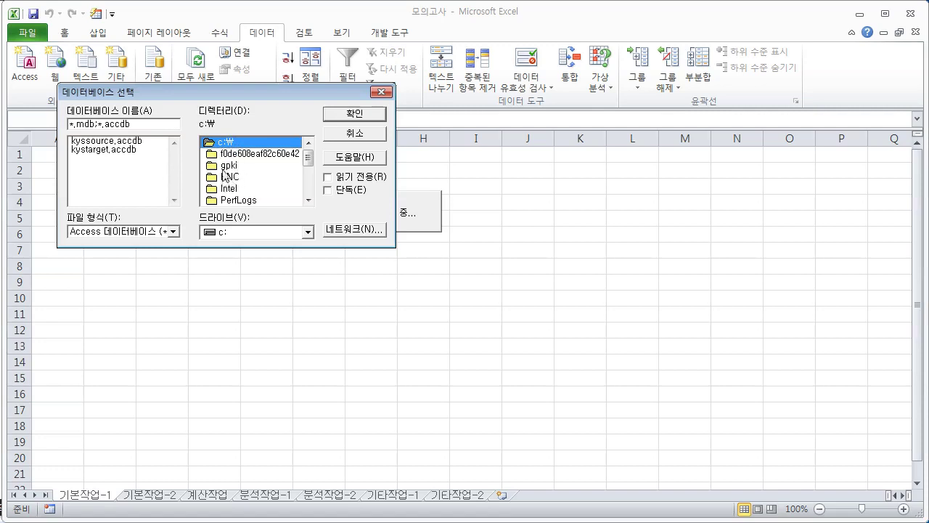
left_click_drag(311, 169, 309, 194)
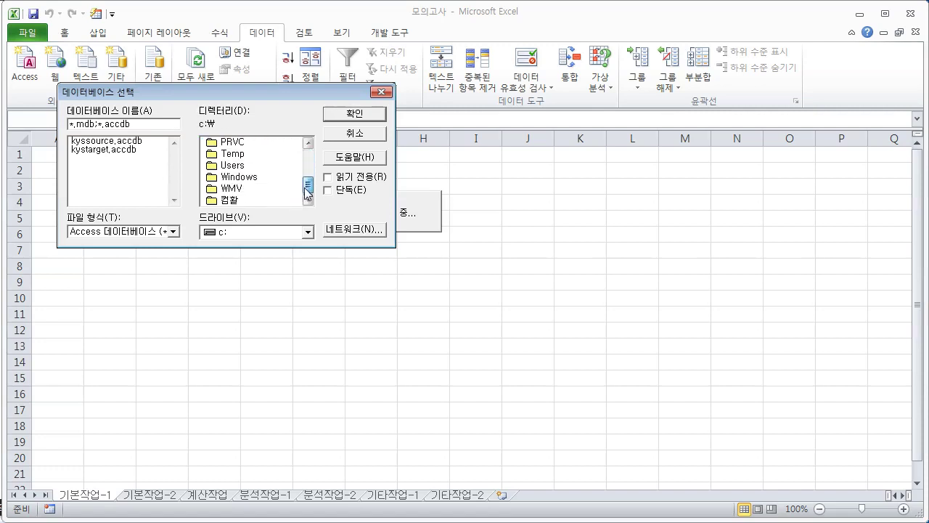
left_click(232, 201)
double_click(232, 201)
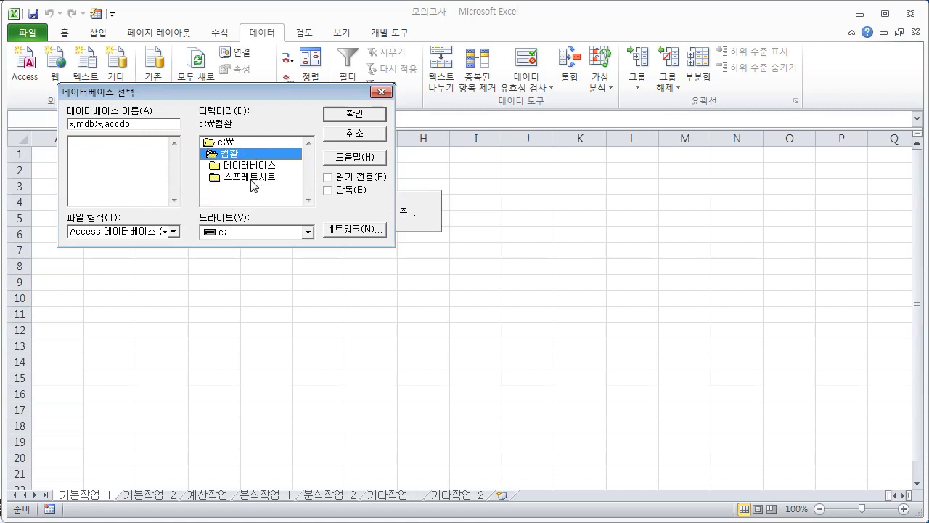
double_click(251, 182)
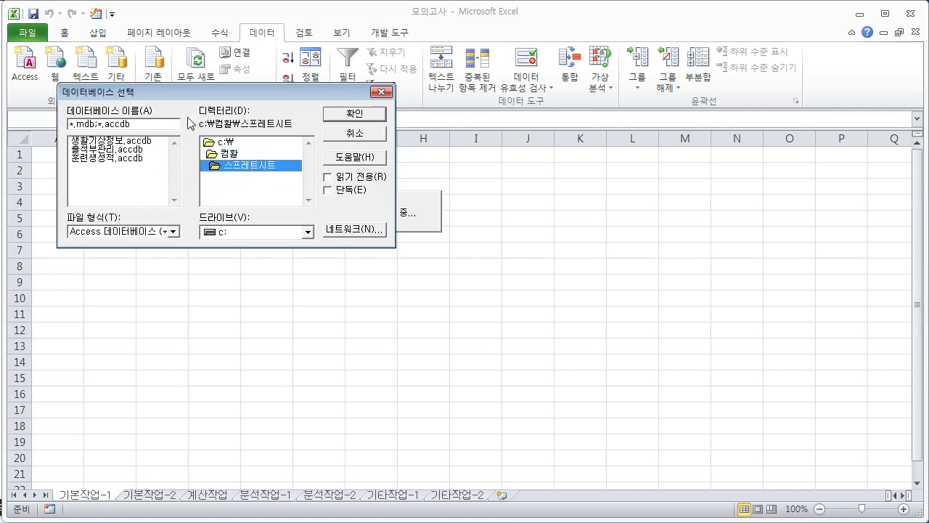
left_click(112, 161)
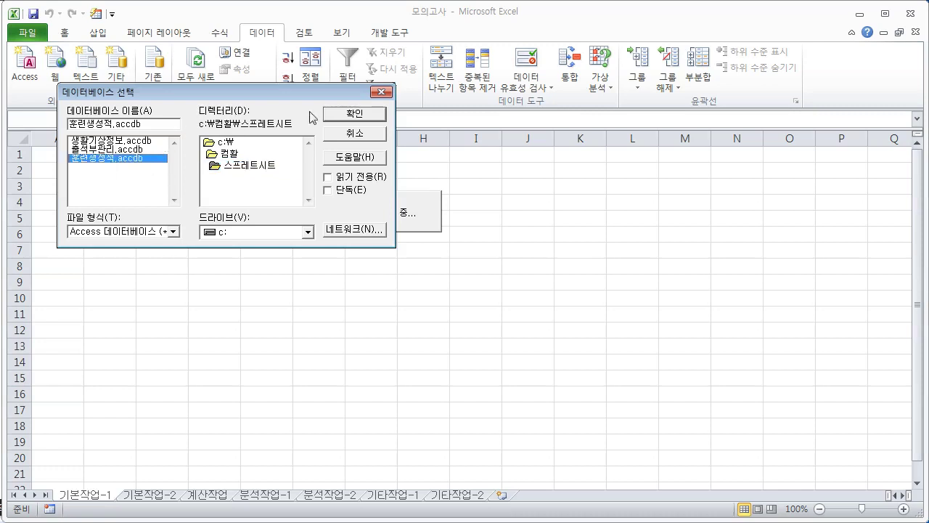
left_click(338, 119)
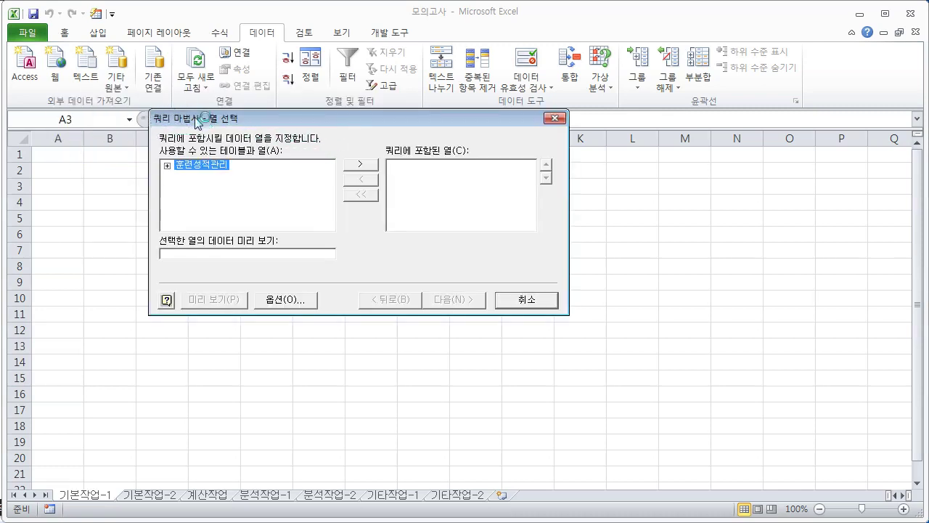
Step: Add the 훈련성적관리 columns 훈련과정명, 등록일, 9월, 10월, 11월, 12월 and 평균 to the query in that order
double_click(182, 171)
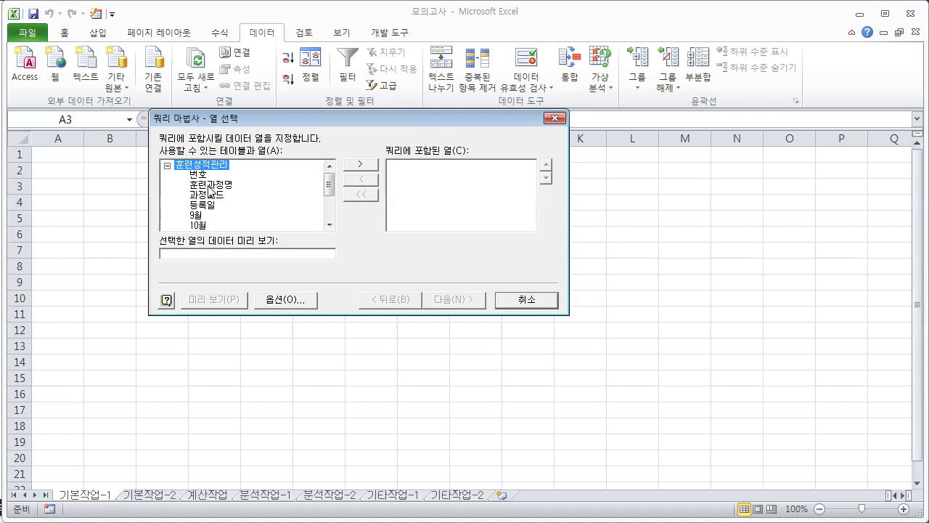
double_click(208, 185)
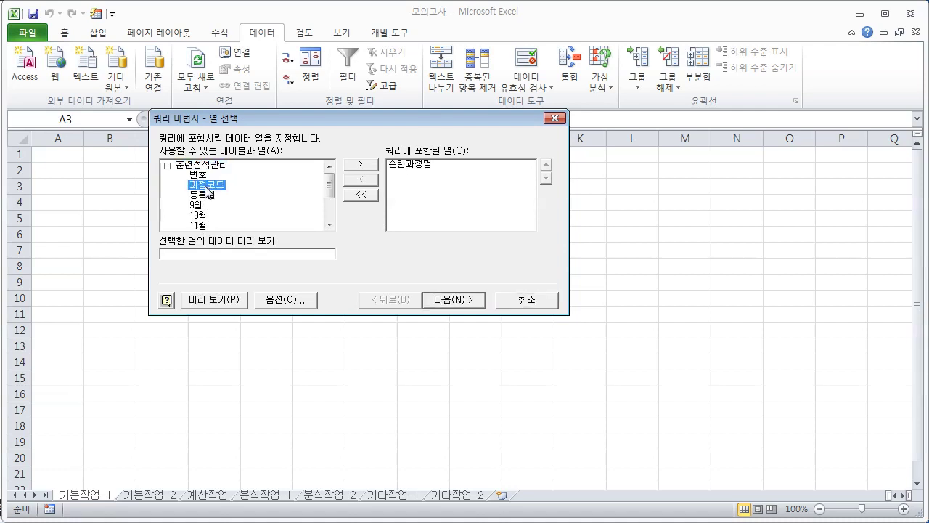
double_click(205, 194)
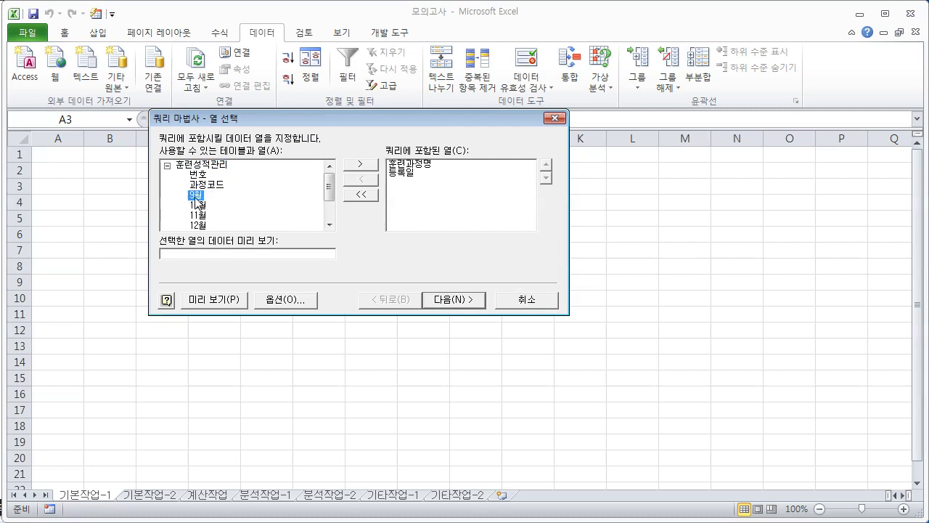
double_click(196, 197)
double_click(197, 195)
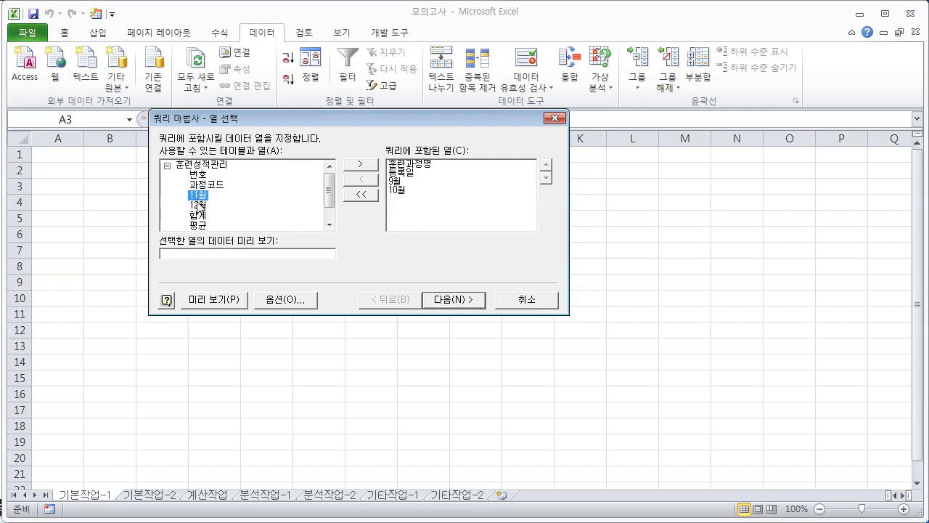
double_click(198, 198)
double_click(197, 197)
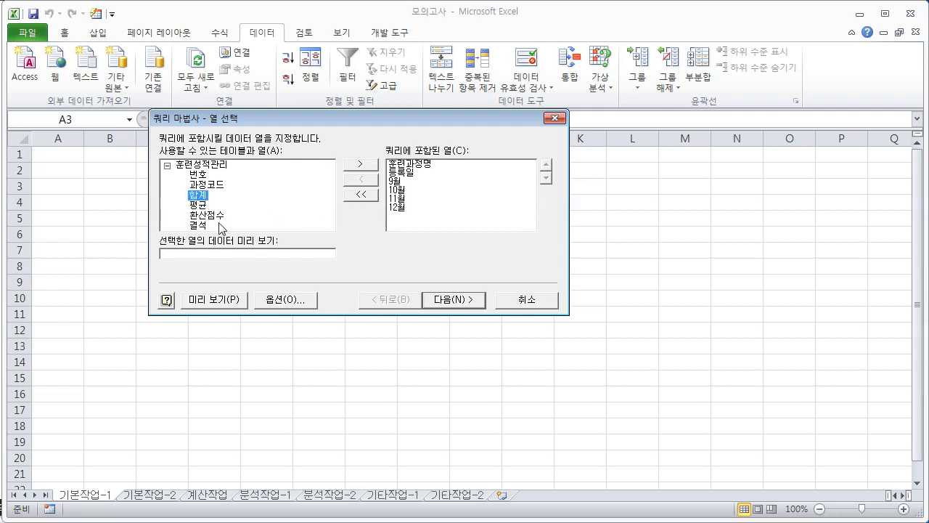
double_click(199, 205)
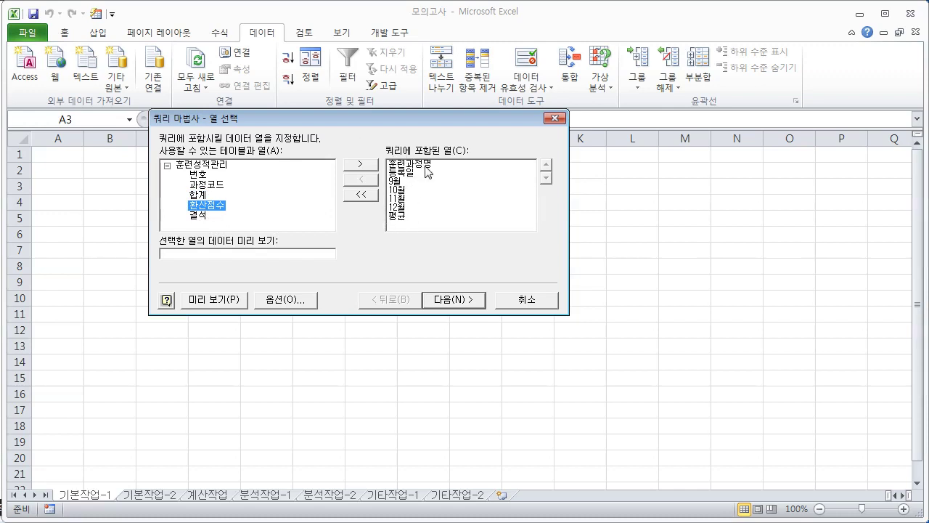
Step: Try shifting 10월 up and back down in the query's column order, and add and remove the 과정코드 column
left_click(397, 188)
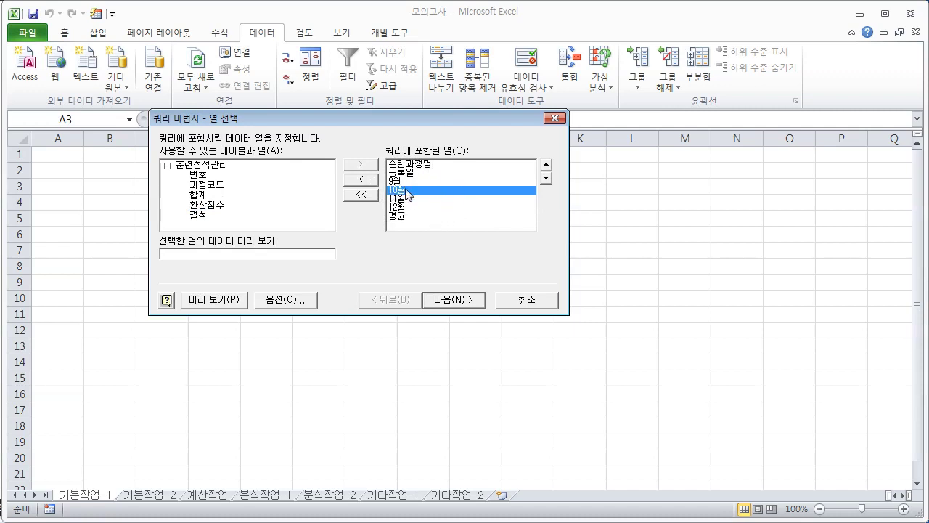
left_click(547, 169)
left_click(546, 178)
double_click(215, 184)
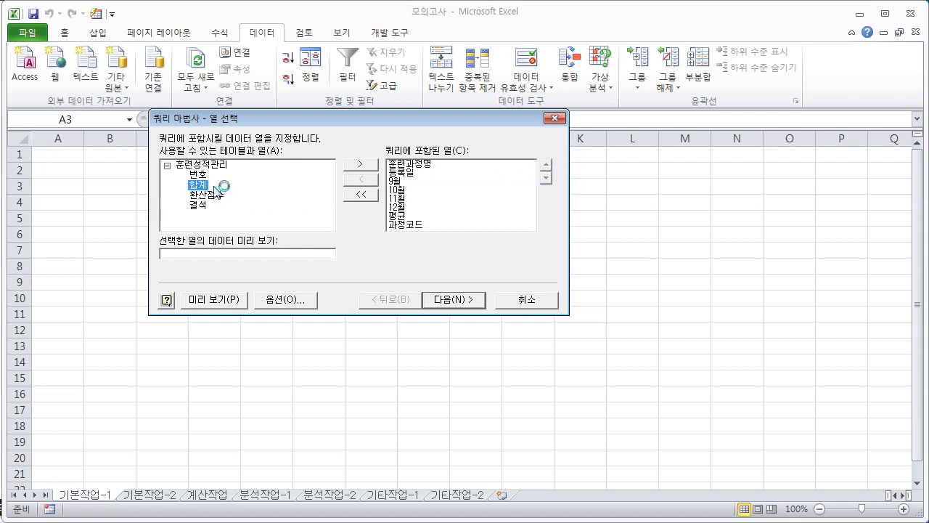
left_click(410, 226)
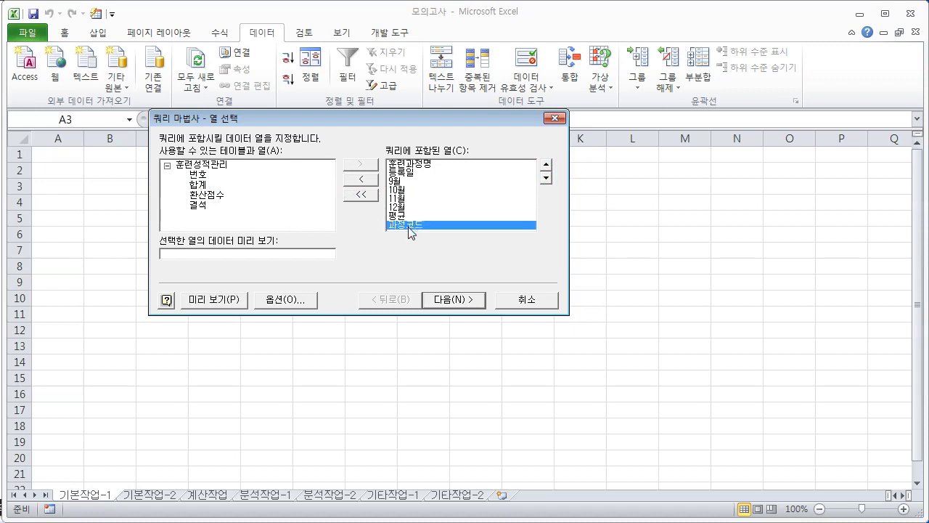
left_click(365, 180)
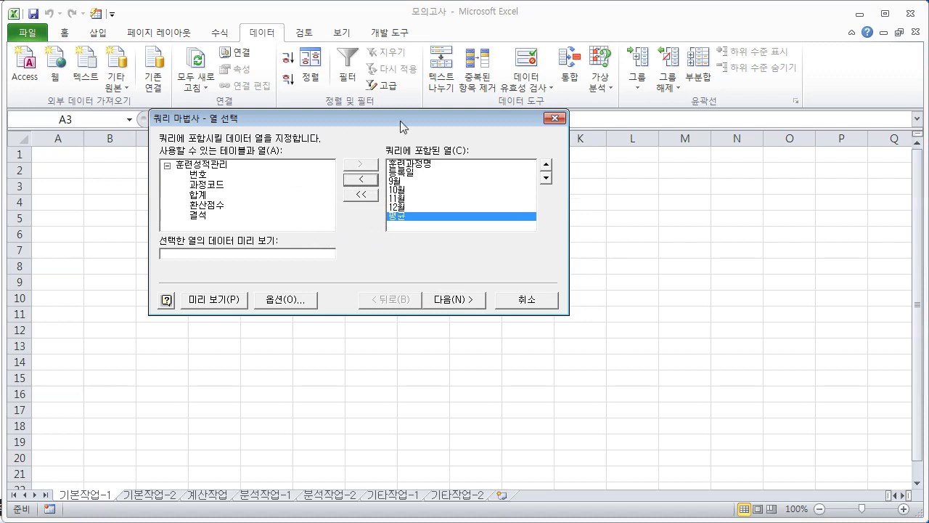
Step: Accept the query columns and filter 훈련과정명 to rows with the starting value (시작 값) 정보
left_click(452, 303)
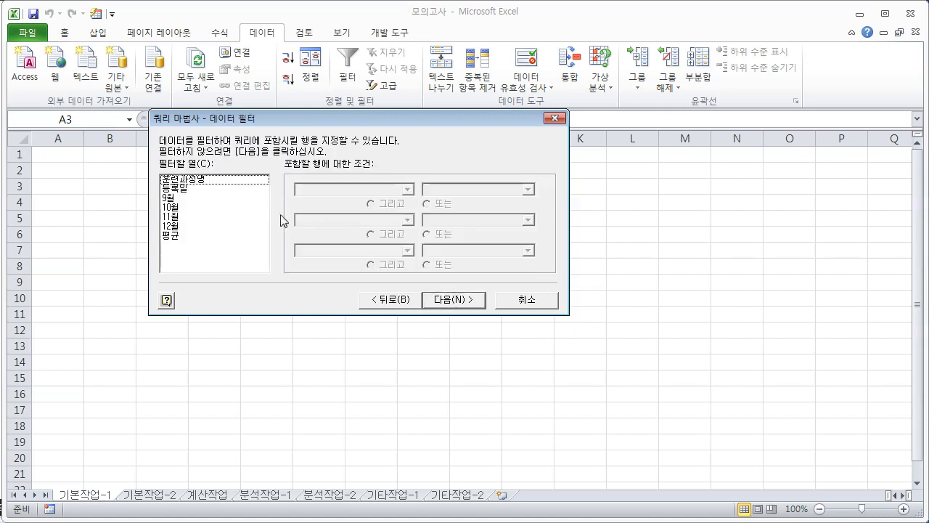
left_click(201, 178)
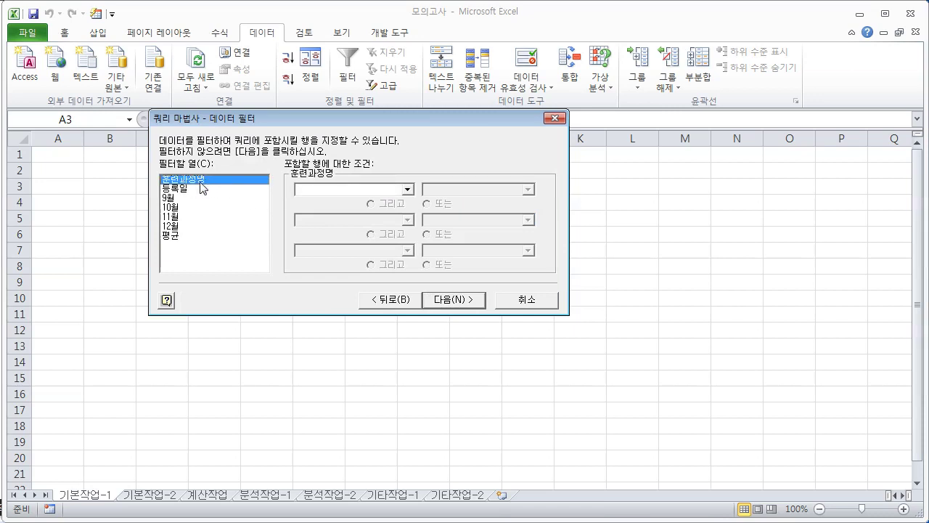
left_click(411, 190)
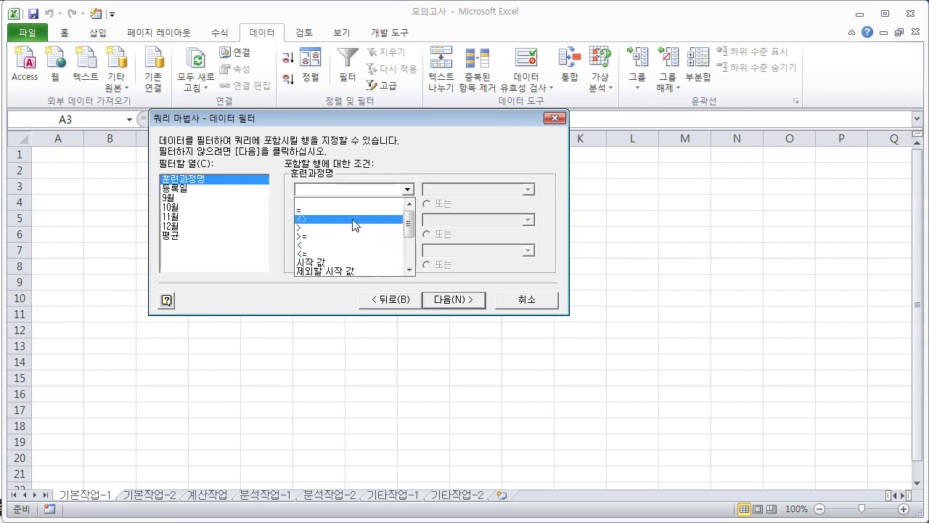
left_click(358, 263)
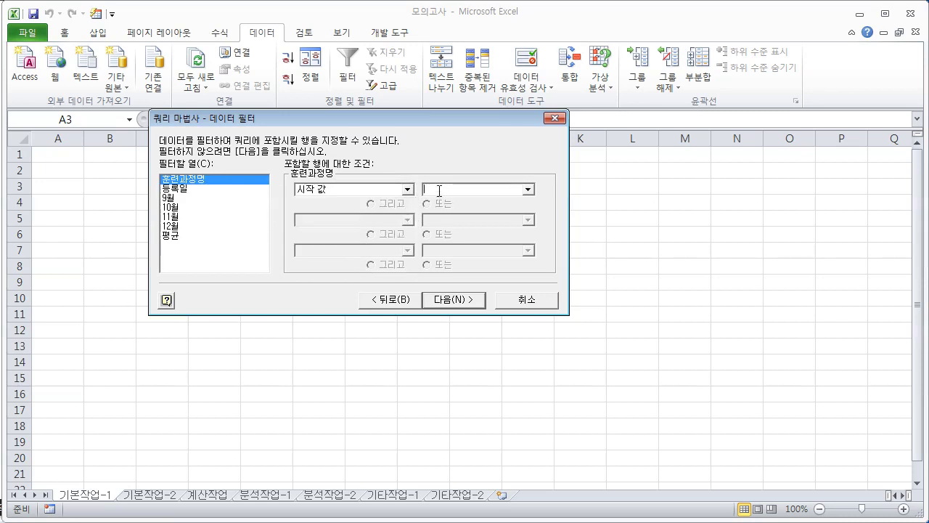
type("사")
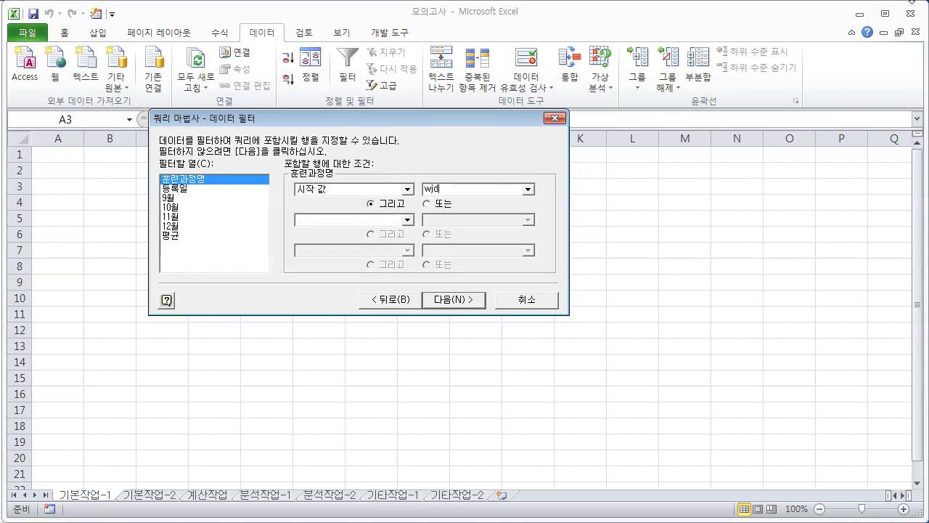
type("보")
Step: Filter 평균 to values >= 60 and proceed to the query's sort order settings
left_click(181, 236)
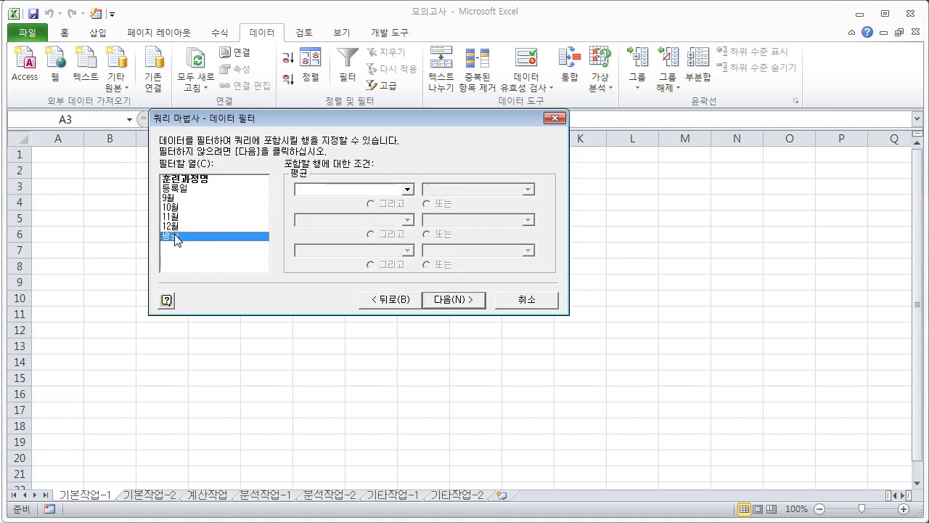
left_click(408, 191)
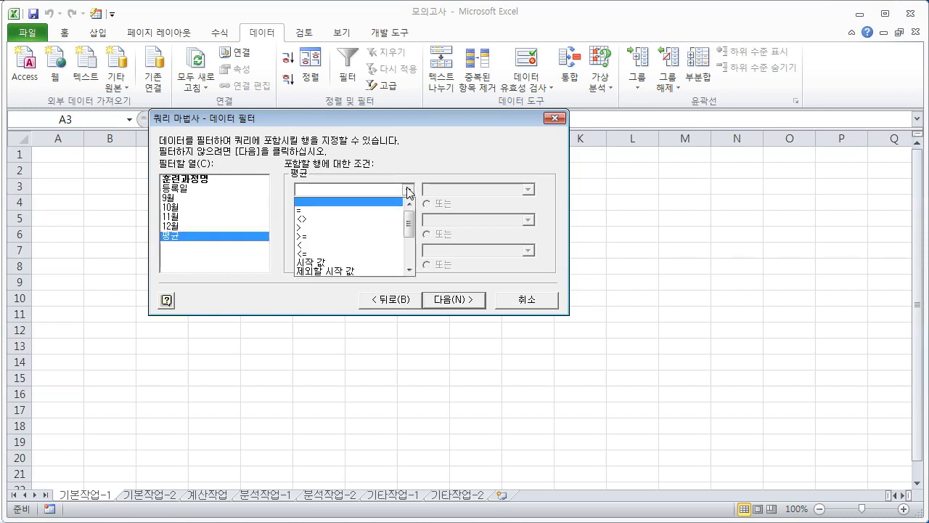
left_click(373, 239)
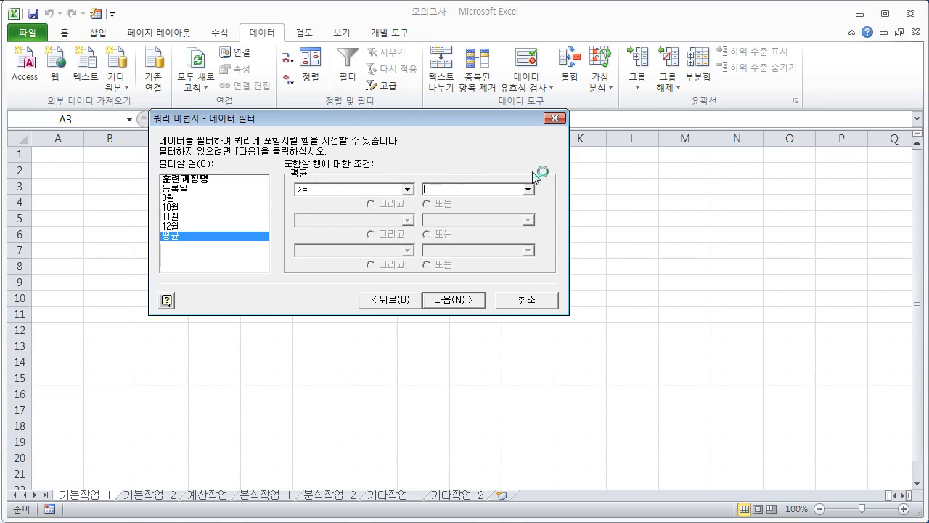
type("60")
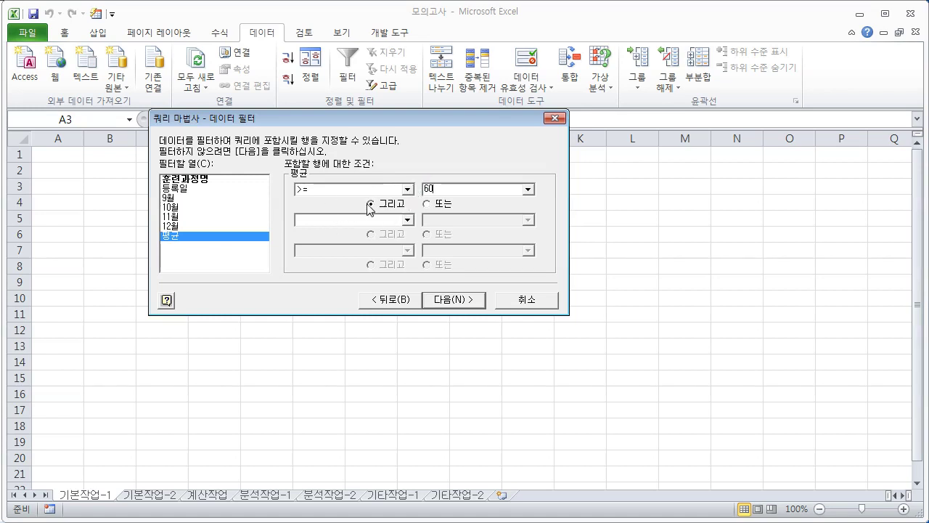
left_click(476, 304)
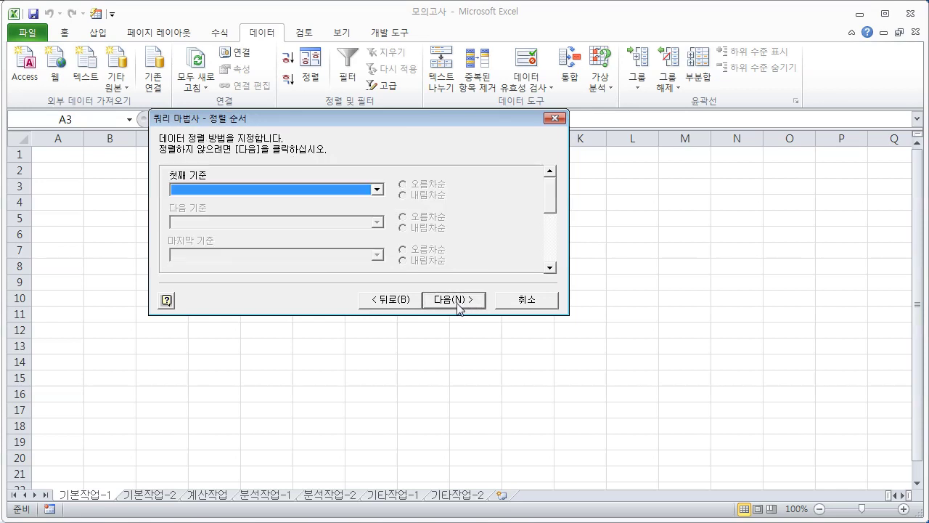
Step: Sort the query by 훈련과정명 ascending (오름차순), with 평균 ascending as the second sort key
left_click(378, 191)
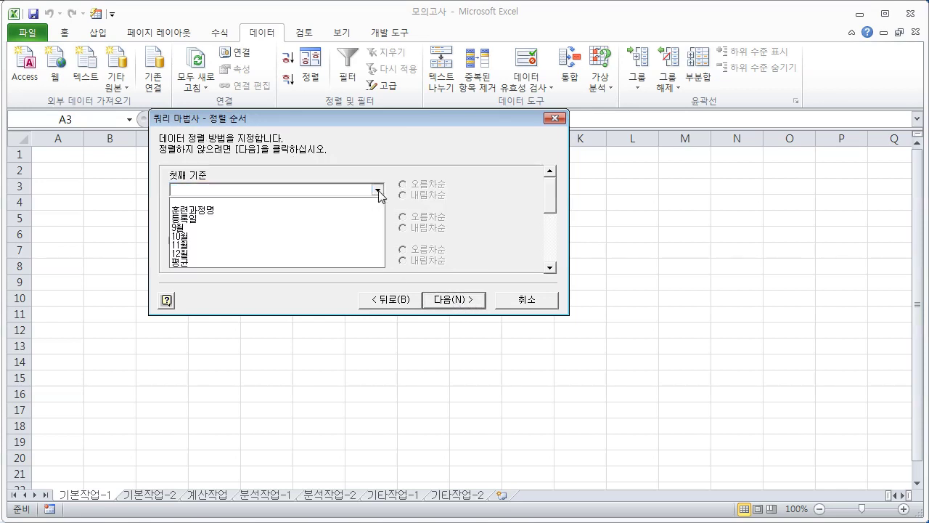
left_click(213, 210)
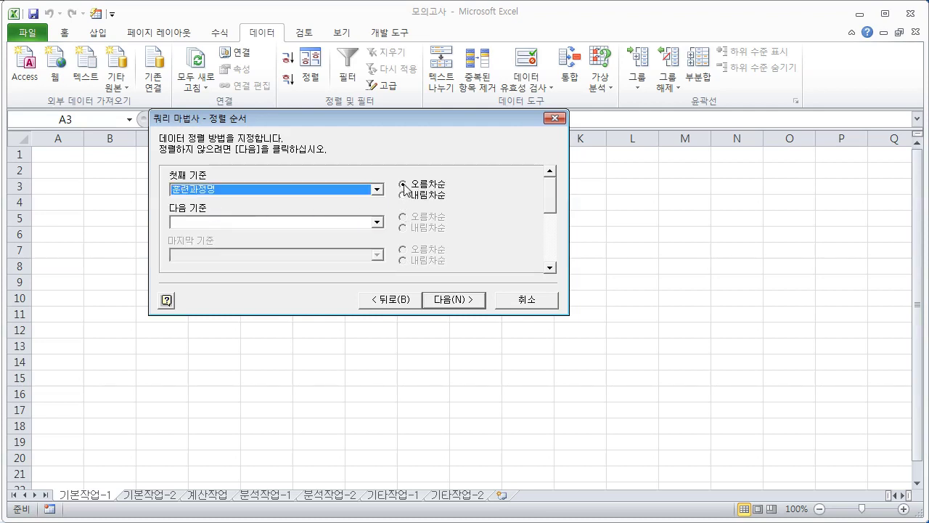
left_click(267, 223)
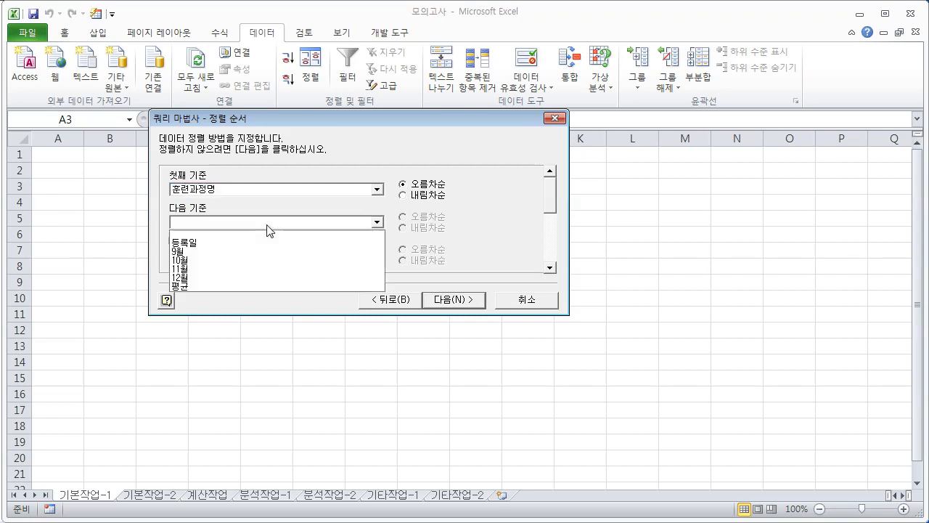
left_click(238, 287)
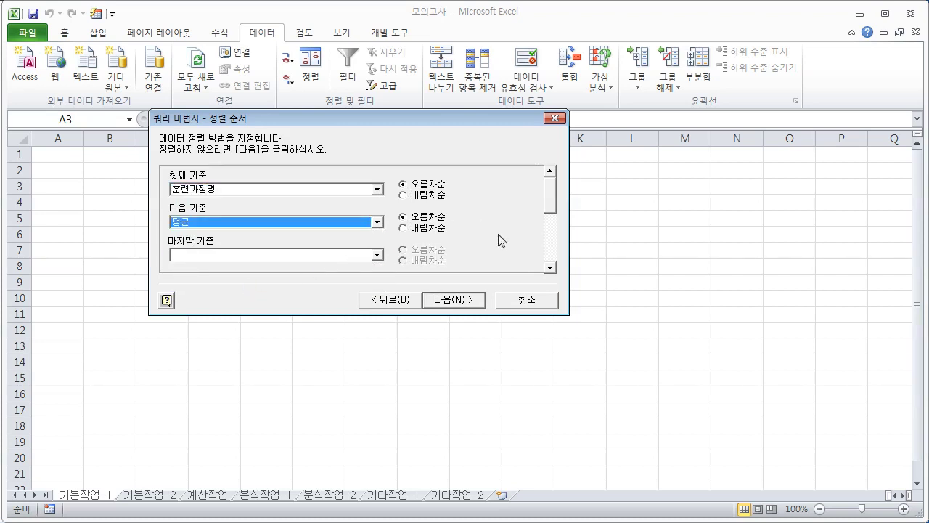
Step: Finish the query by returning the data to Excel as a table in the existing worksheet at cell A3
left_click(457, 299)
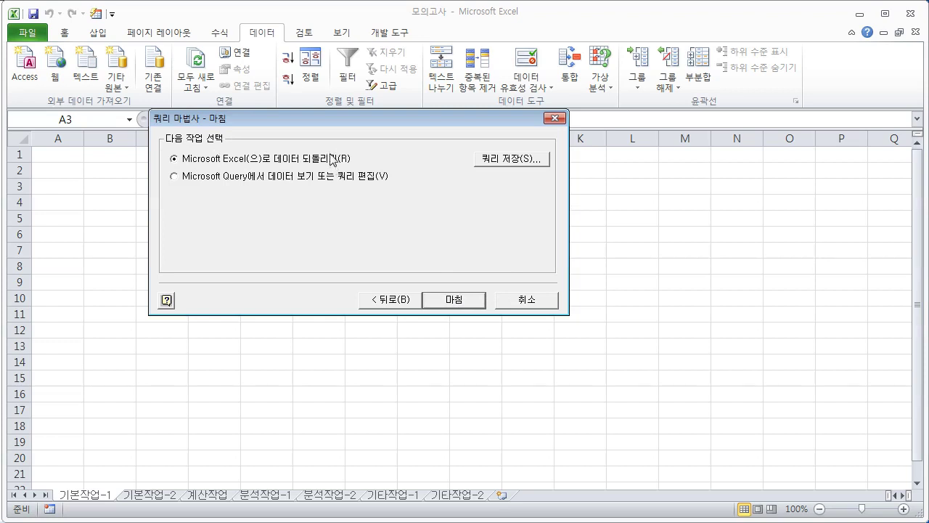
left_click(453, 300)
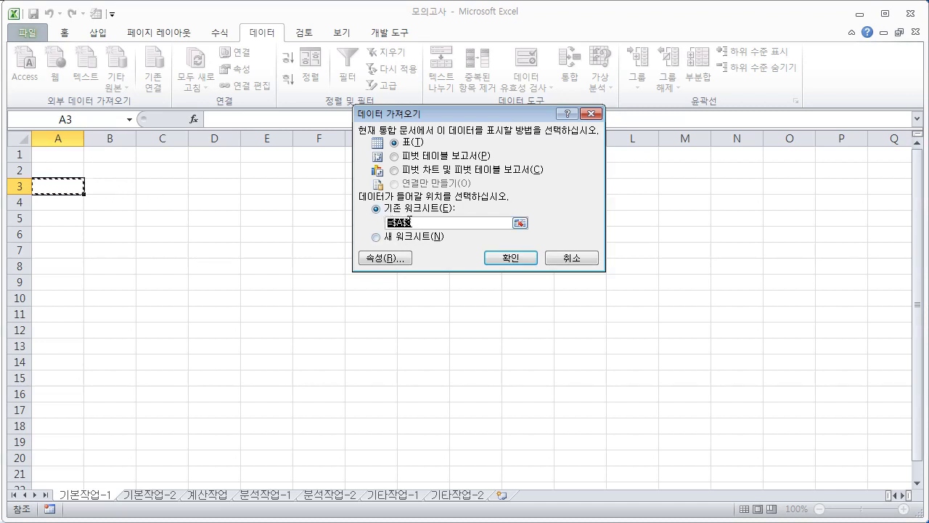
left_click(512, 259)
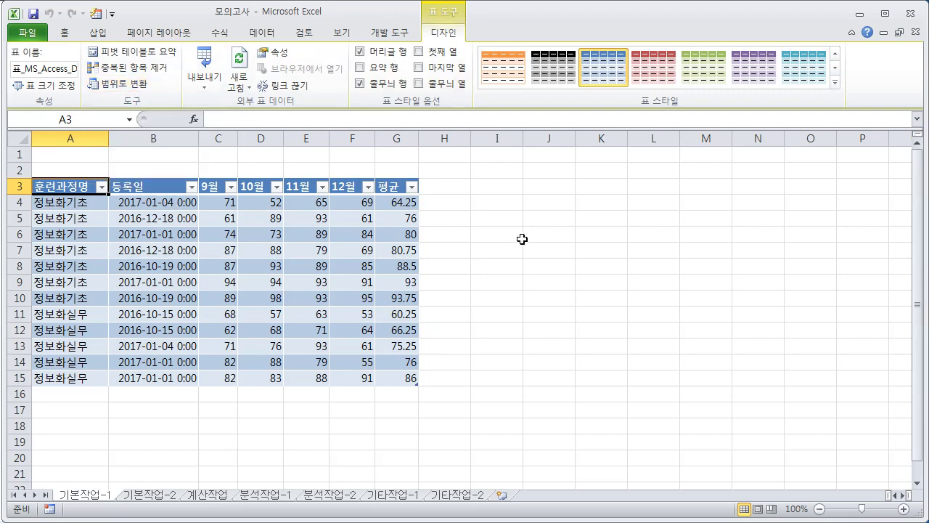
Step: Convert the imported table starting at A3 to a normal range, accepting removal of the query definition
left_click(536, 268)
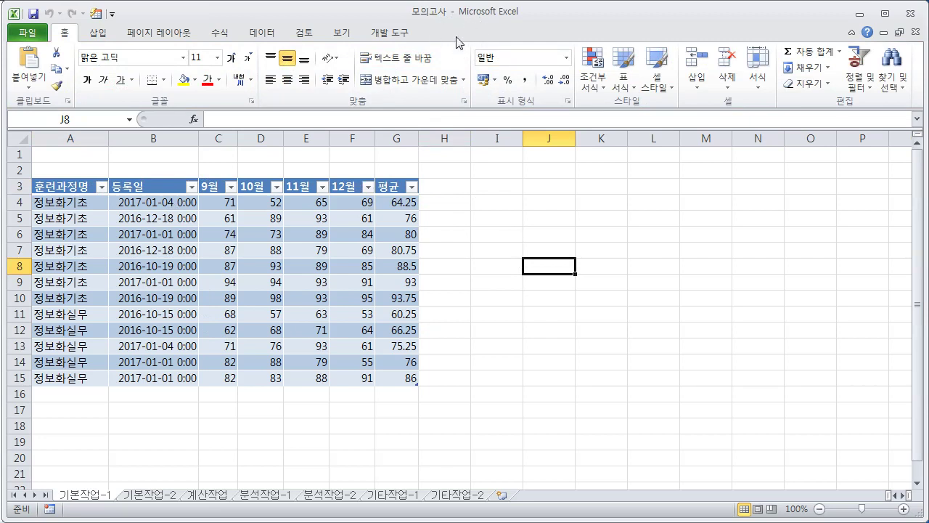
left_click(57, 188)
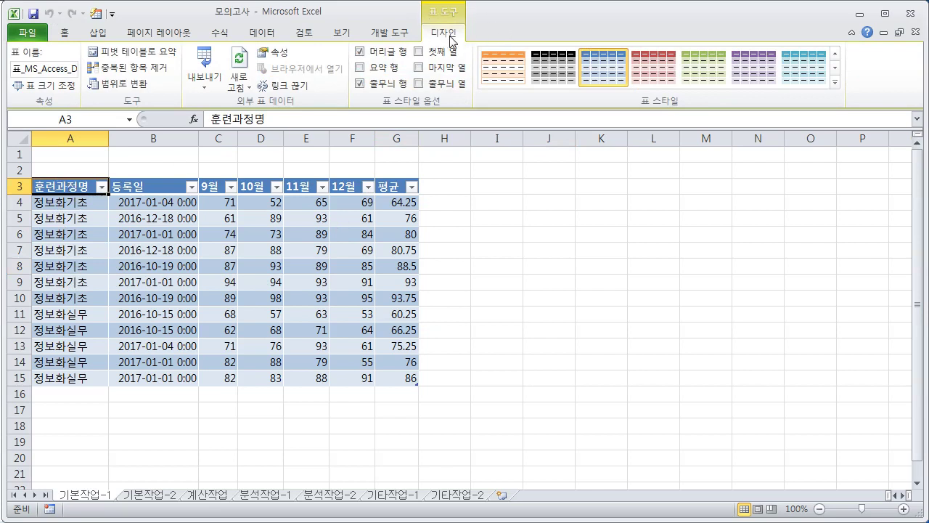
left_click(127, 86)
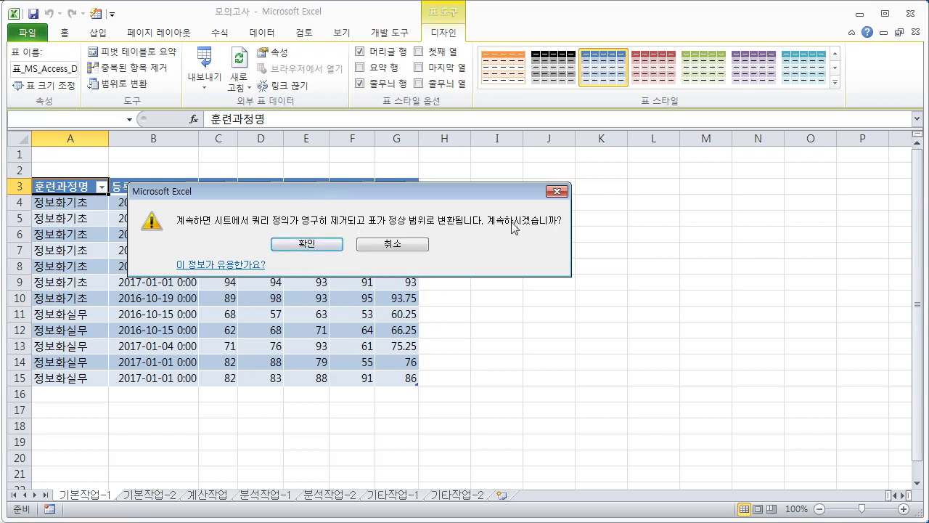
left_click(317, 245)
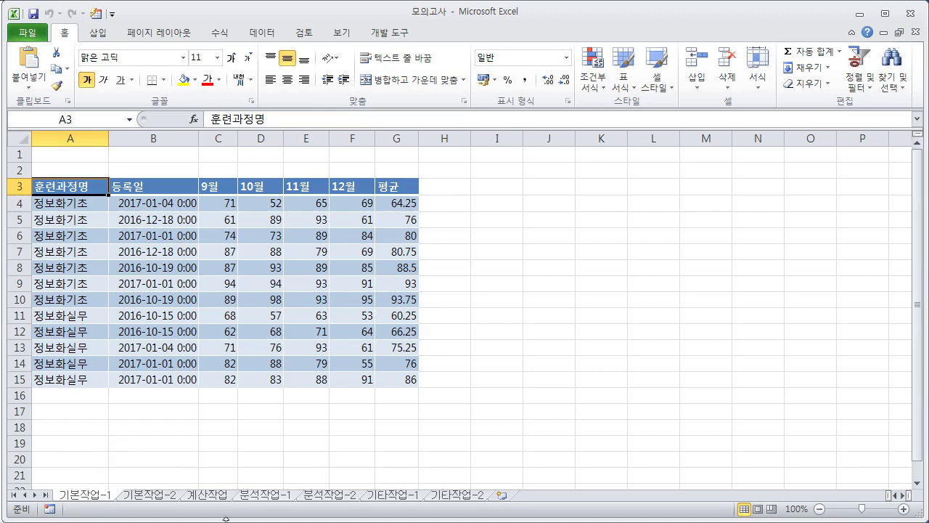
Step: Switch to the exam document to read the advanced filter requirements, and return to the workbook's 기본작업-2 sheet
key("alt+Tab")
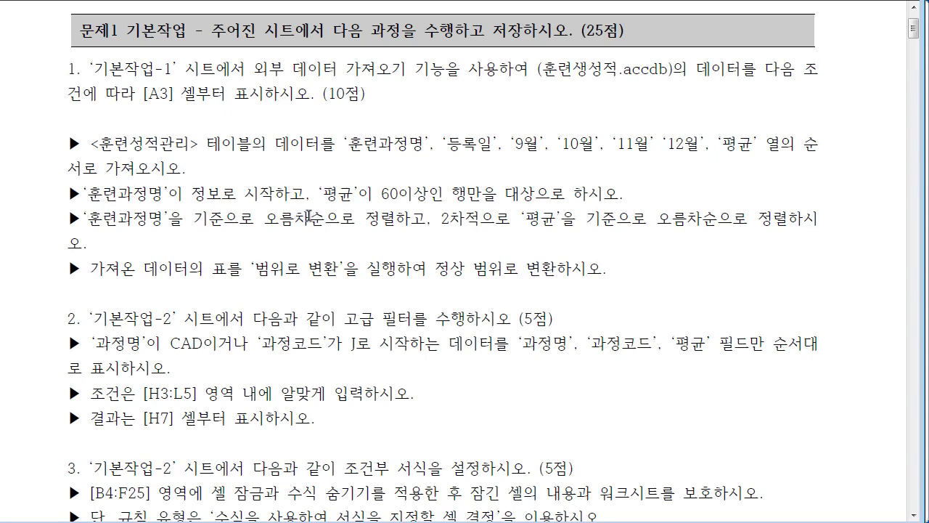
scroll(304, 233, "down", 3)
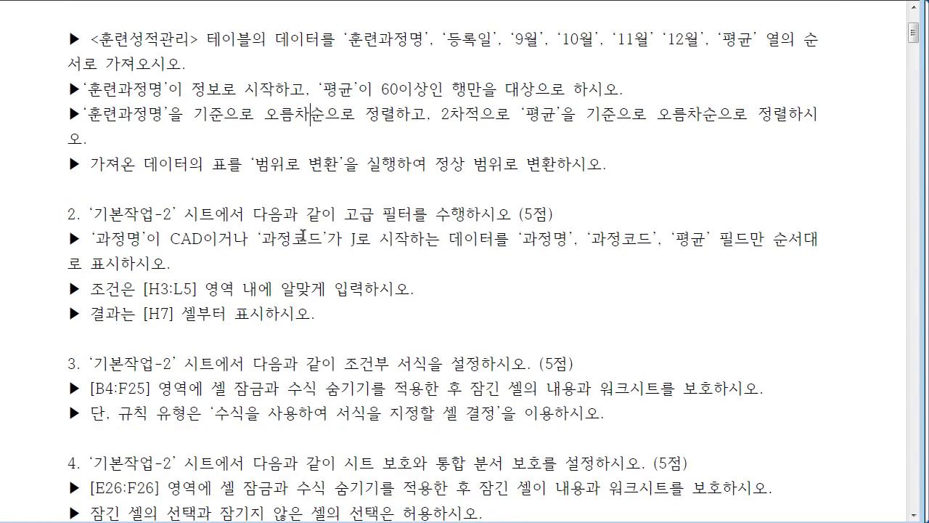
scroll(302, 233, "down", 4)
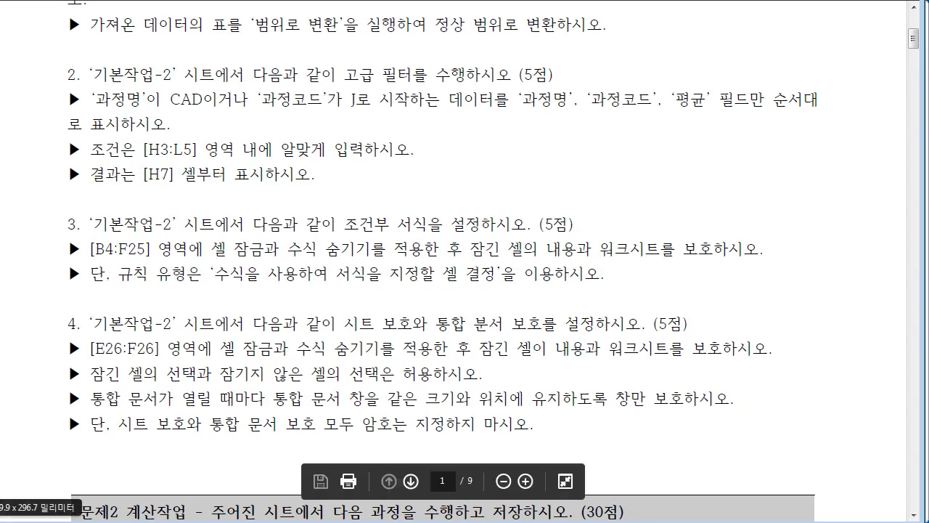
left_click(203, 494)
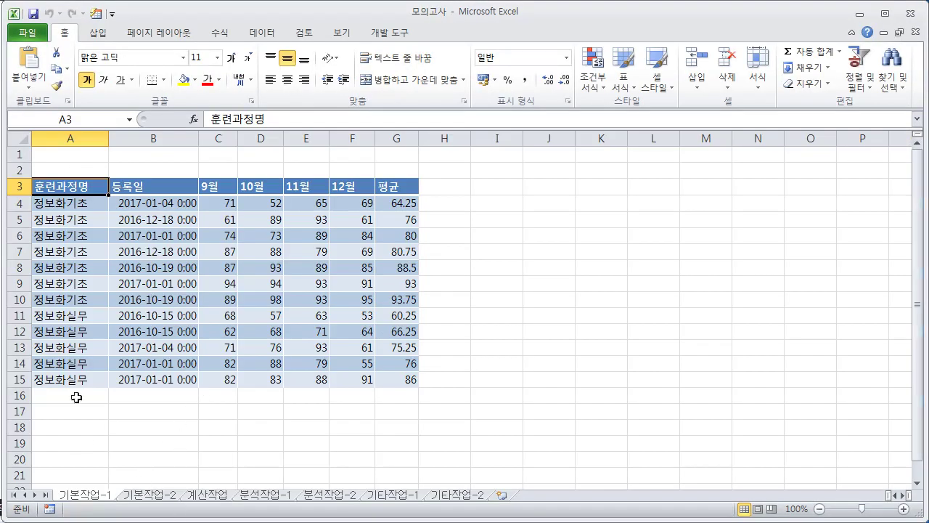
left_click(151, 494)
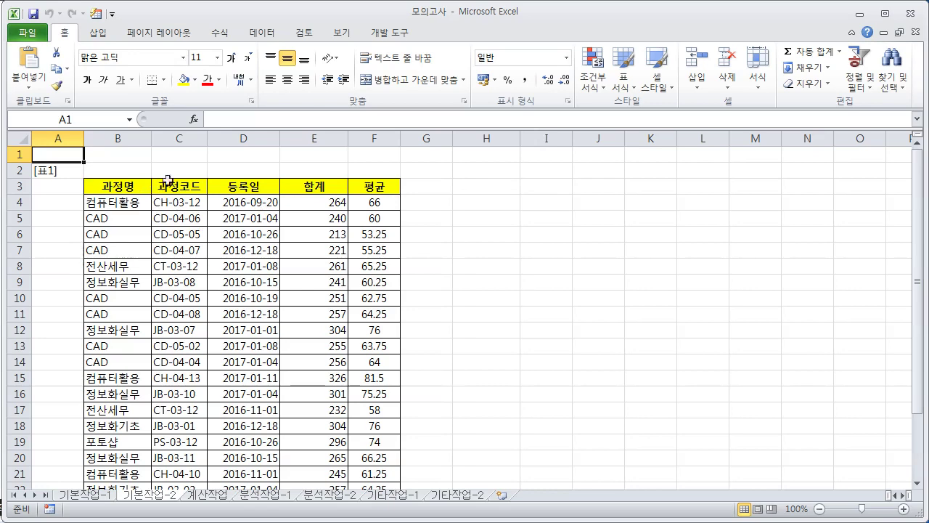
Step: Copy the 과정명 and 과정코드 headers from B3:C3 to cell H3 as the filter criteria headers
left_click_drag(129, 188, 167, 185)
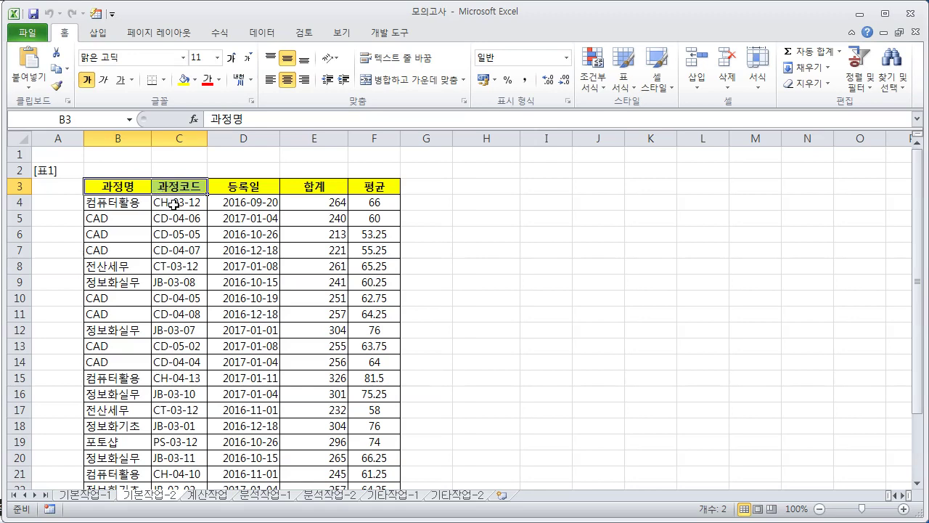
key("ctrl+c")
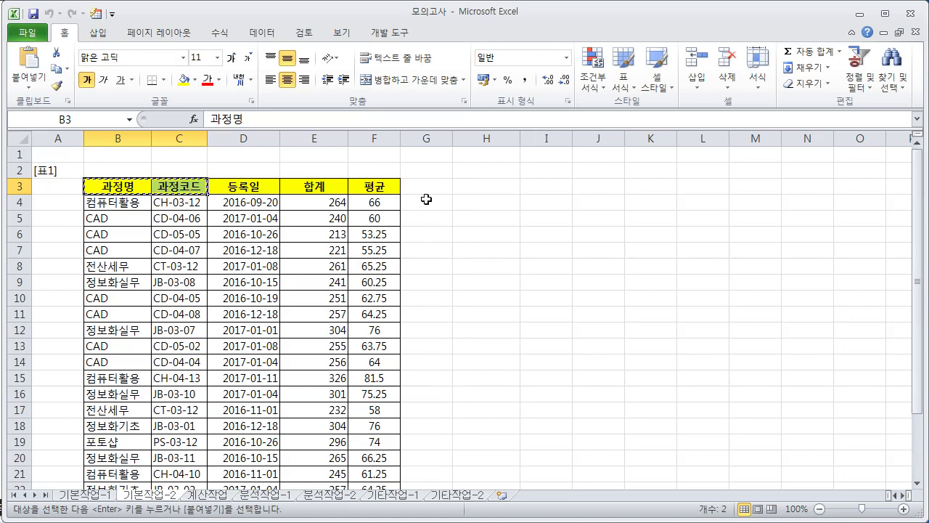
left_click(486, 188)
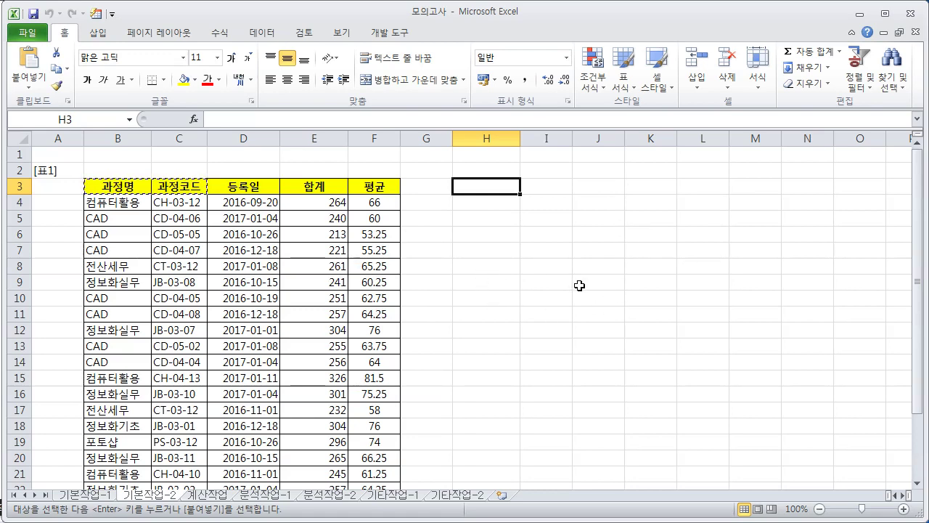
key("ctrl+v")
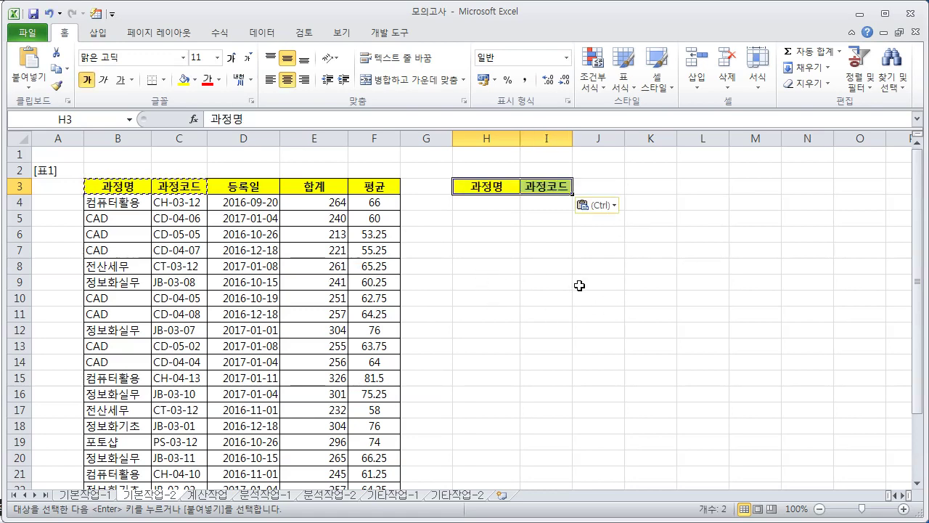
Step: Enter the OR criteria on separate rows: CAD under 과정명 in H4 and J* under 과정코드 in I5
left_click(498, 202)
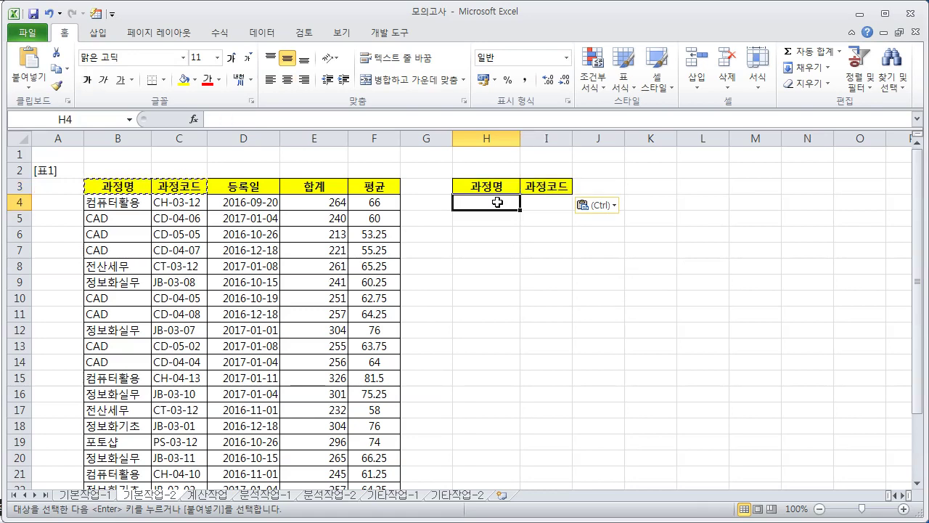
type("ㅊ")
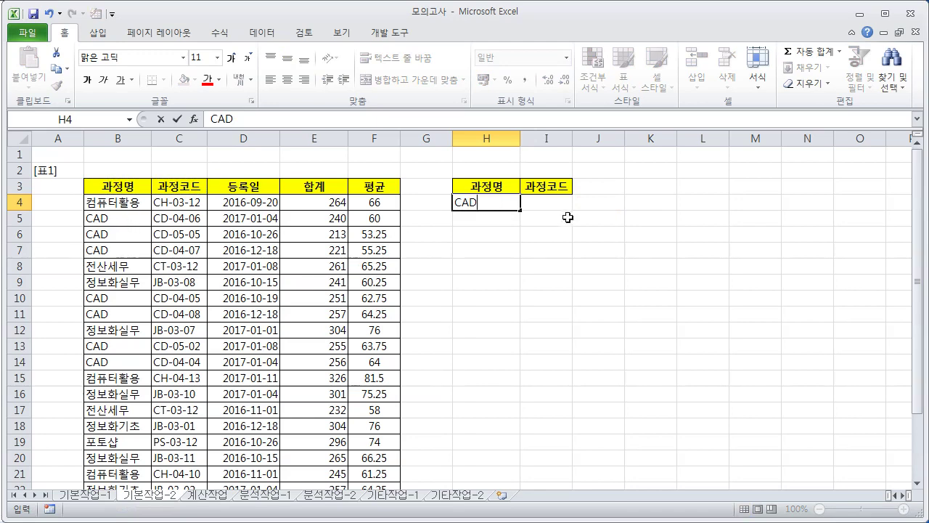
left_click(537, 216)
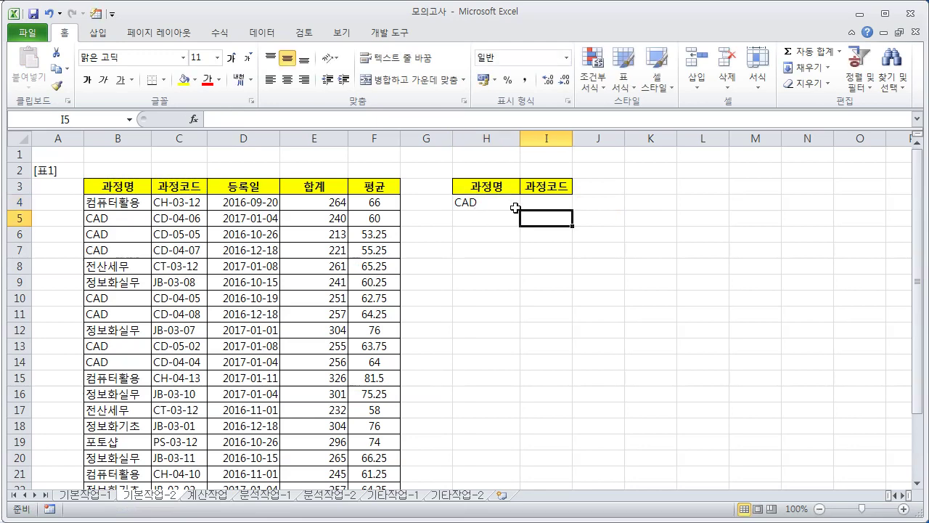
left_click(489, 206)
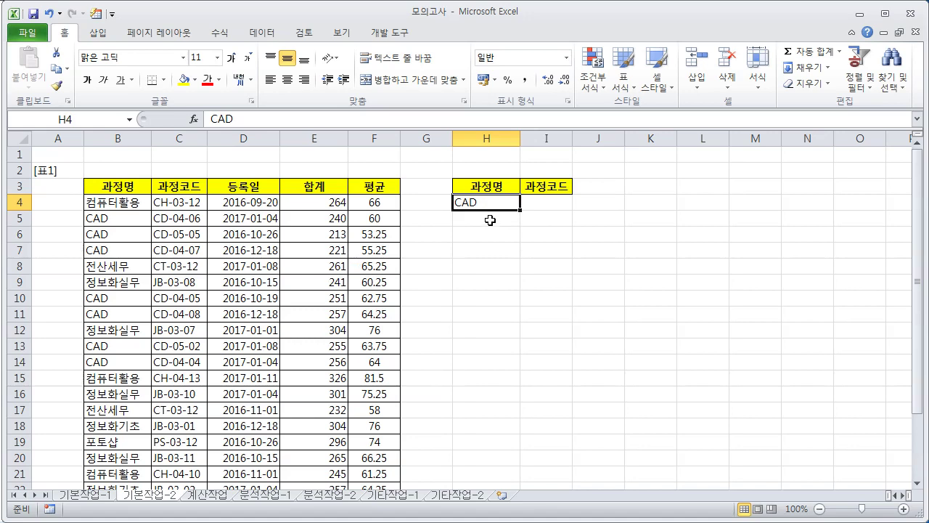
left_click(539, 220)
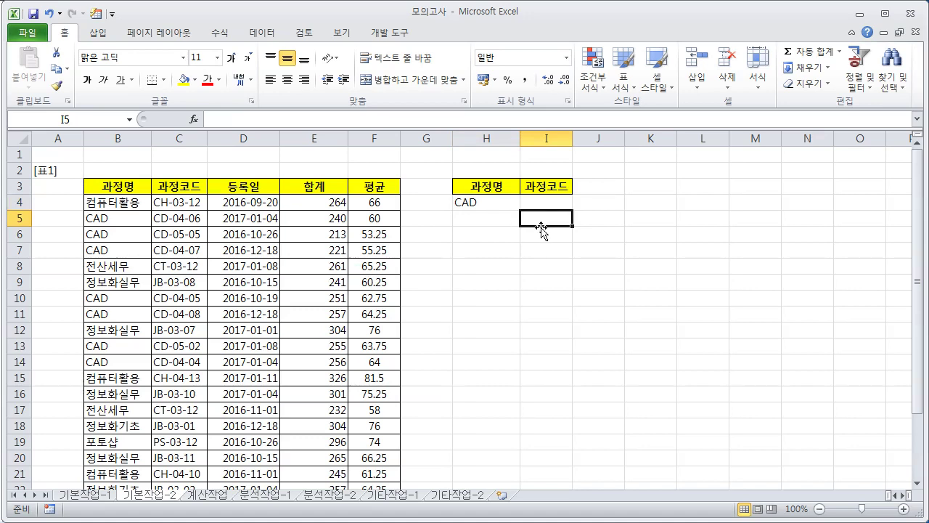
type("j")
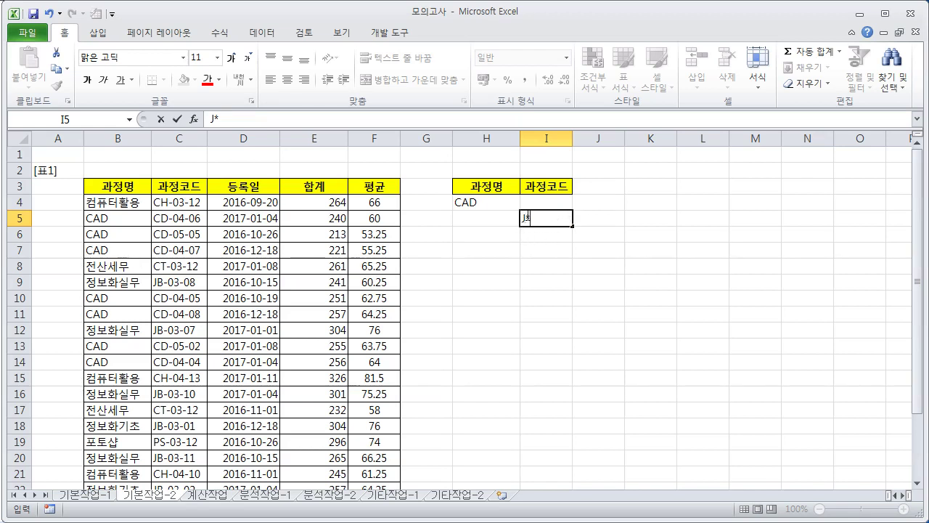
left_click(563, 252)
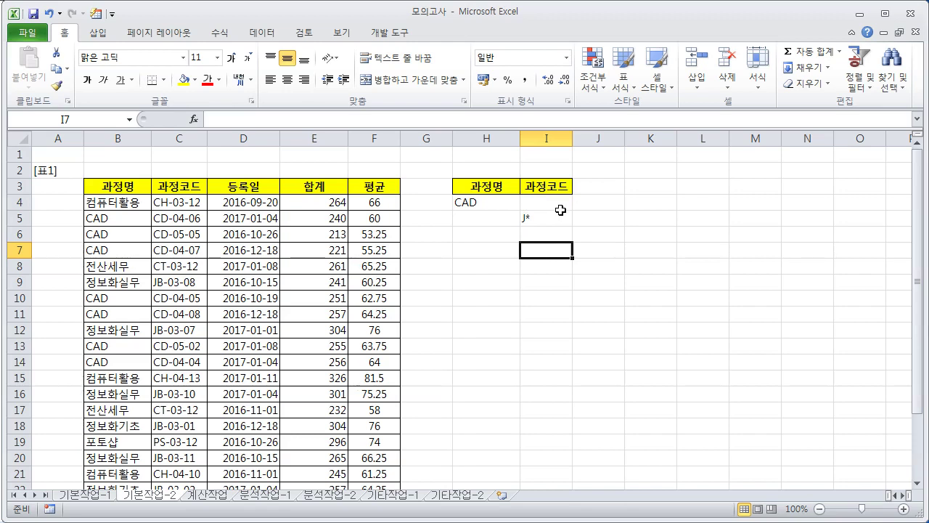
left_click(482, 205)
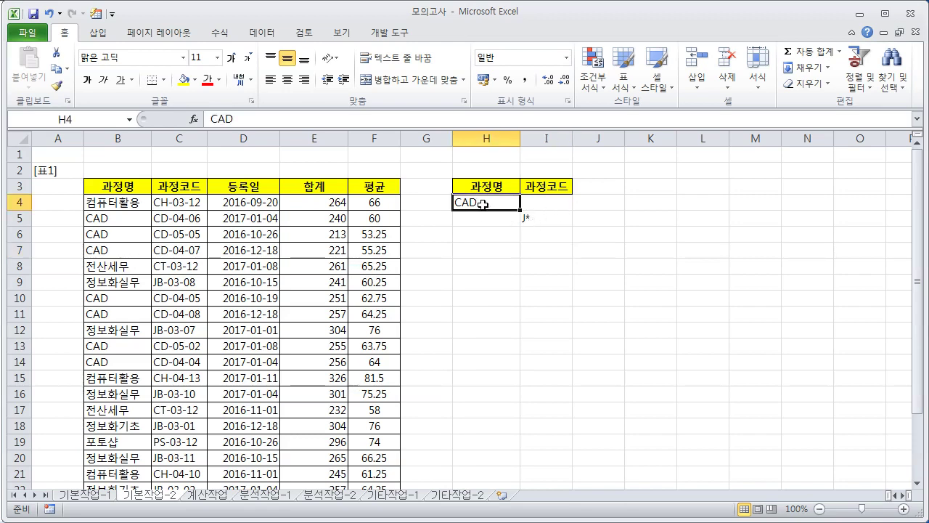
left_click(547, 221)
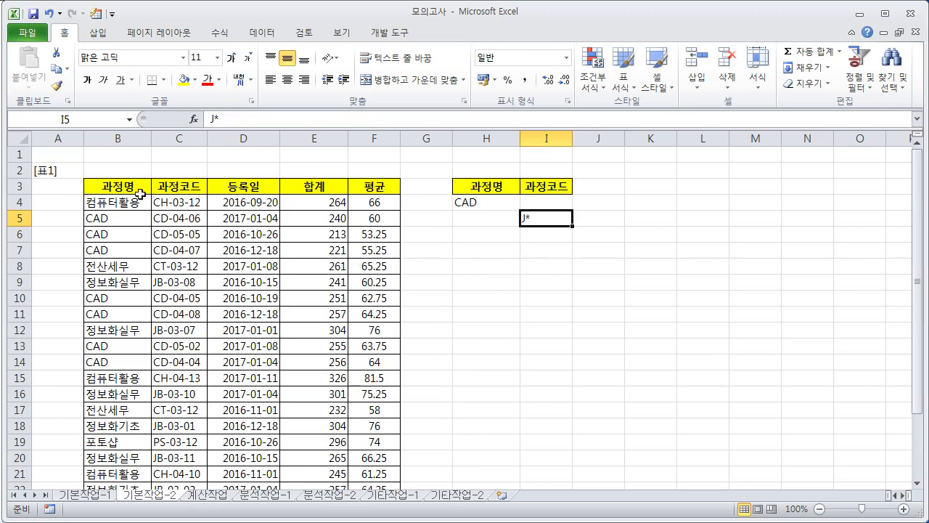
Step: Copy the 과정명, 과정코드 and 평균 headers from row 3 of the source table to H7 for the filter results
left_click_drag(132, 189, 190, 186)
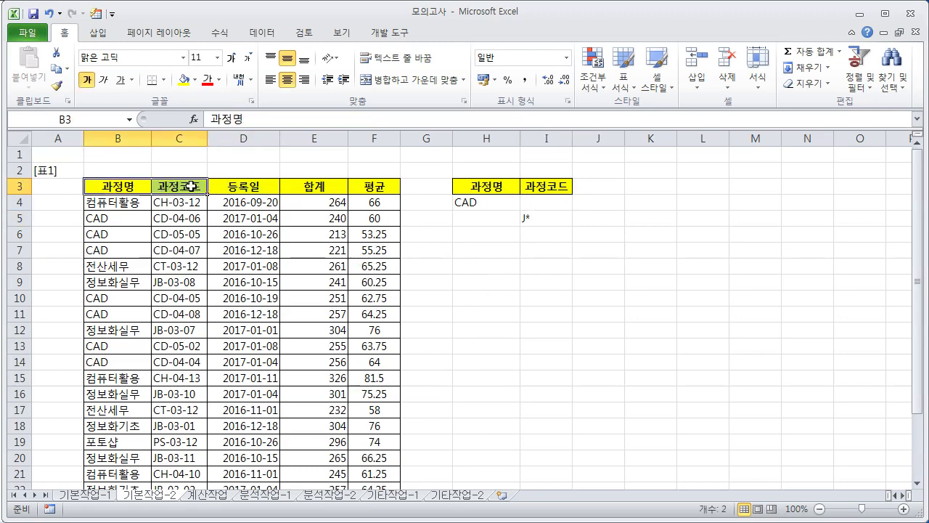
left_click(383, 186, "ctrl")
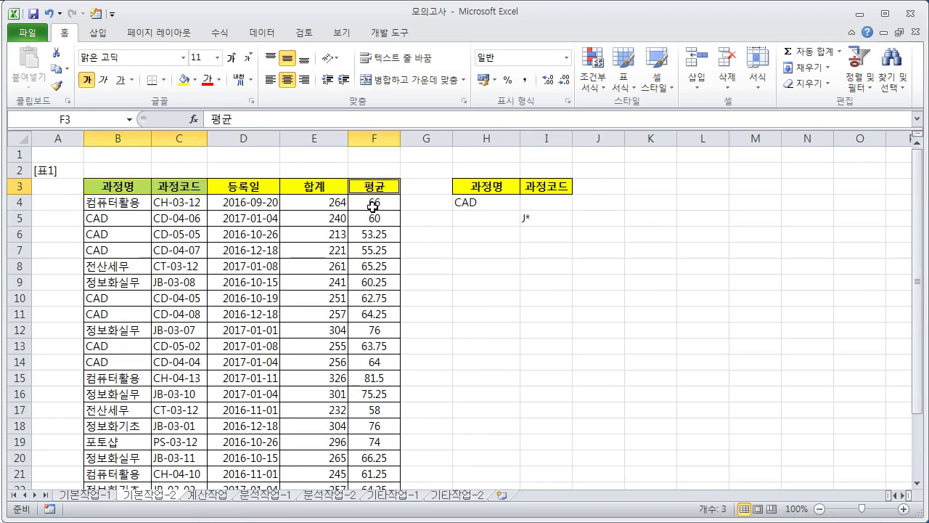
key("ctrl+c")
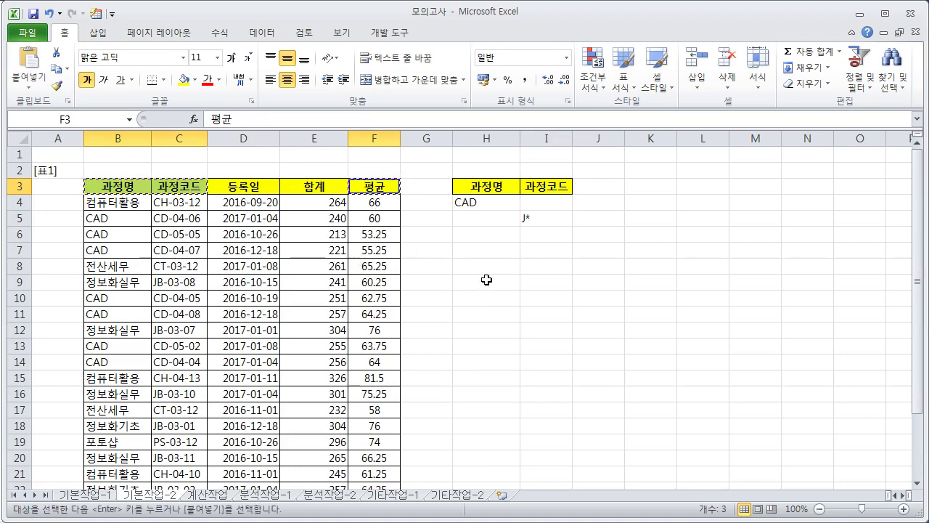
left_click(492, 238)
left_click(491, 249)
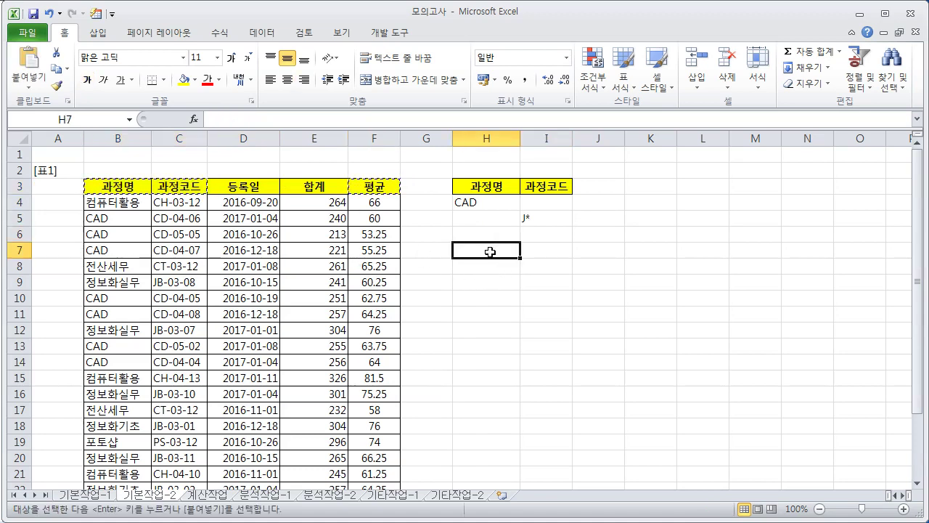
key("ctrl+v")
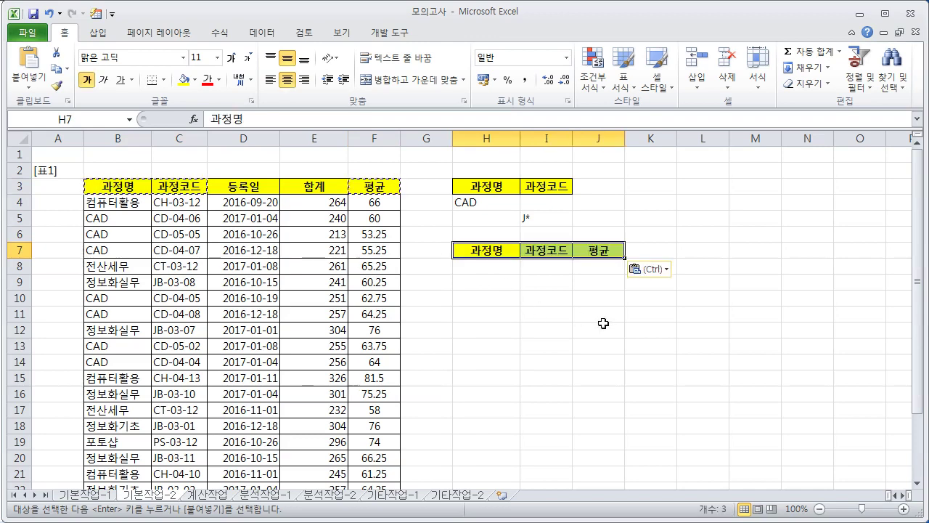
left_click(603, 325)
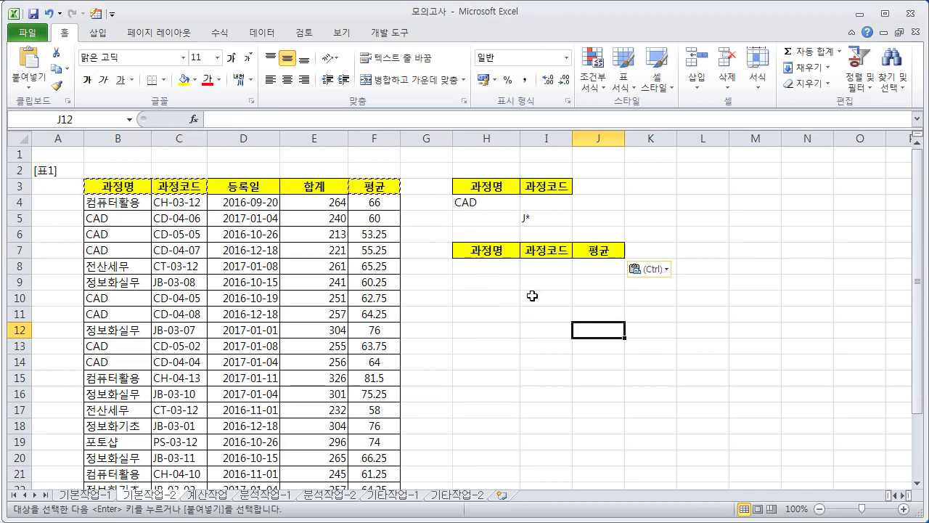
left_click(578, 377)
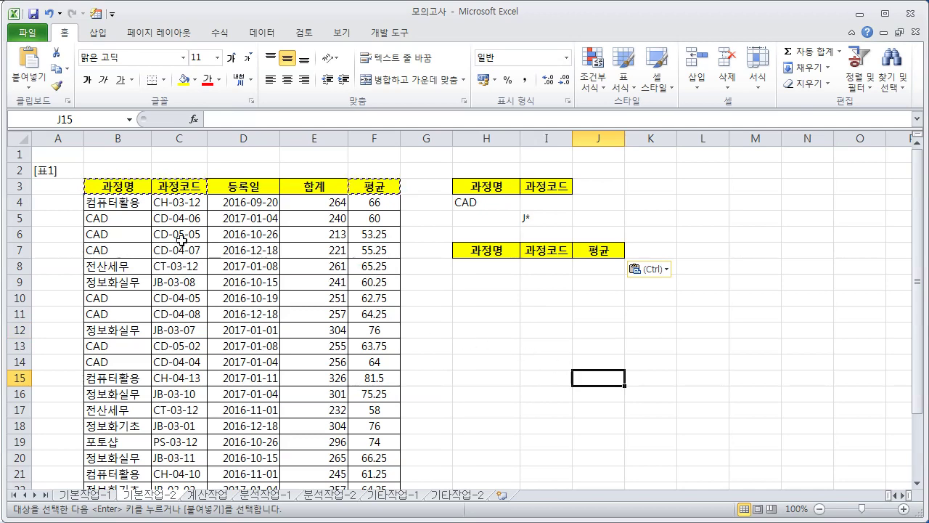
left_click(105, 186)
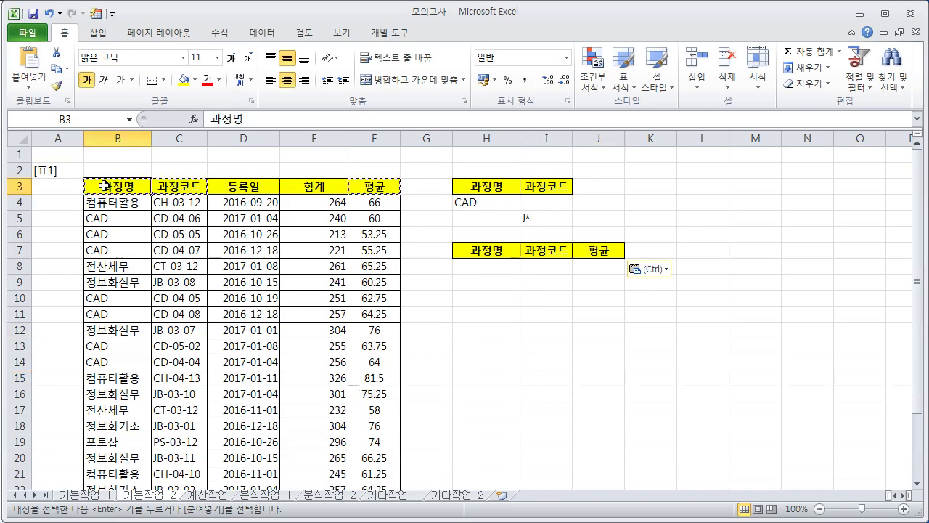
key("ctrl+shift+Right")
key("ctrl+shift+Down")
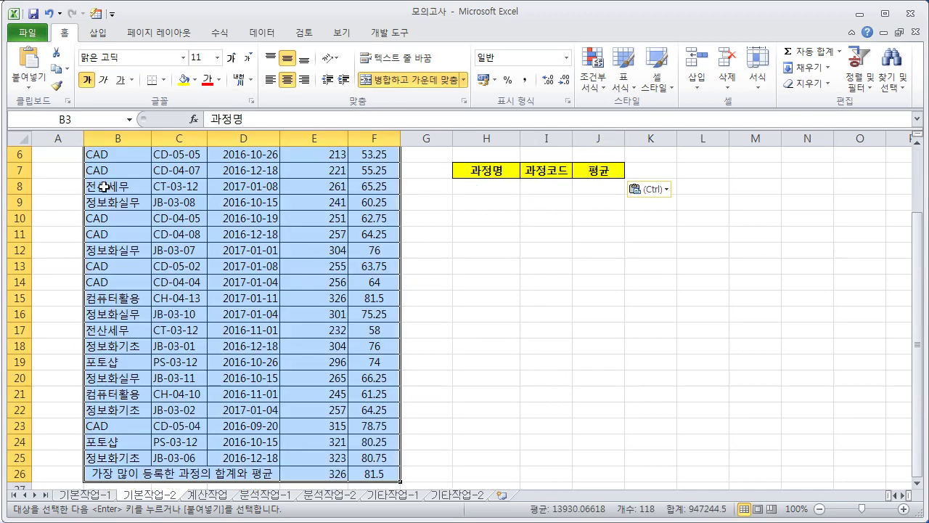
scroll(301, 257, "up", 2)
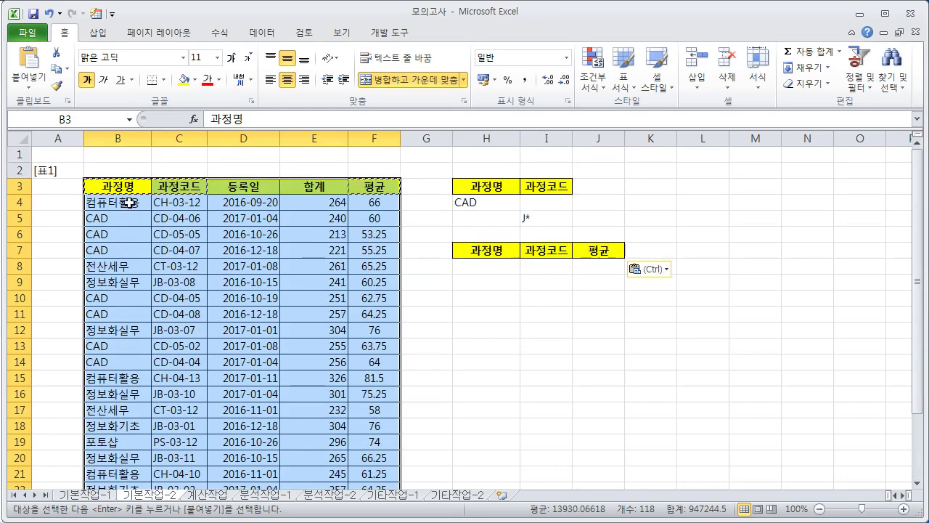
scroll(373, 341, "down", 2)
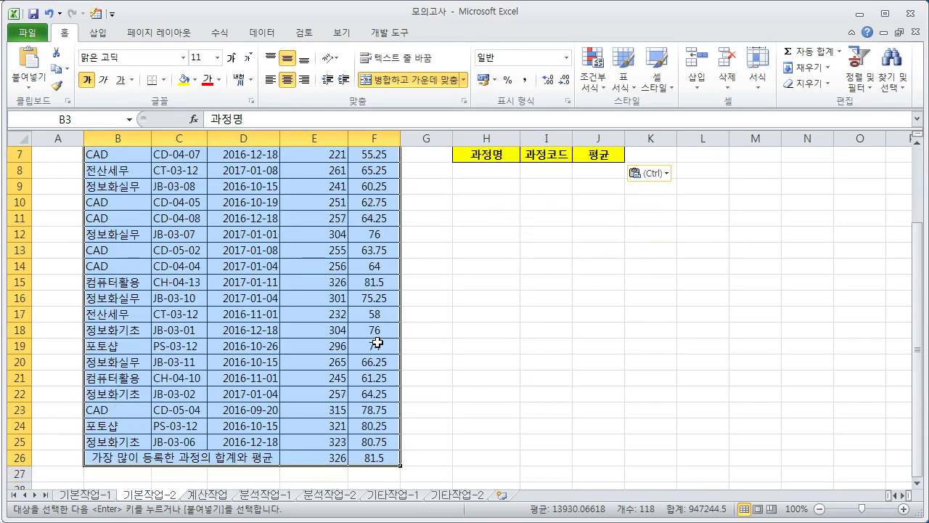
scroll(378, 343, "up", 1)
scroll(378, 343, "up", 1)
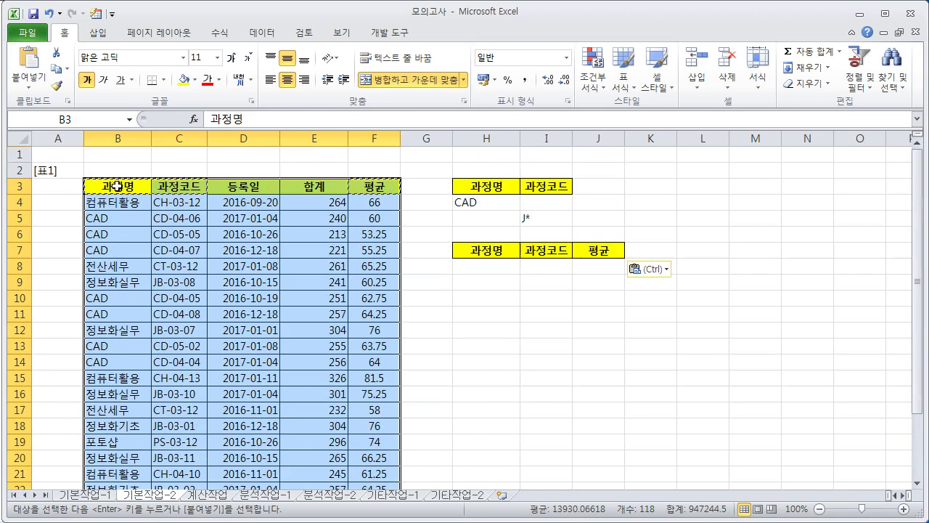
left_click(116, 186)
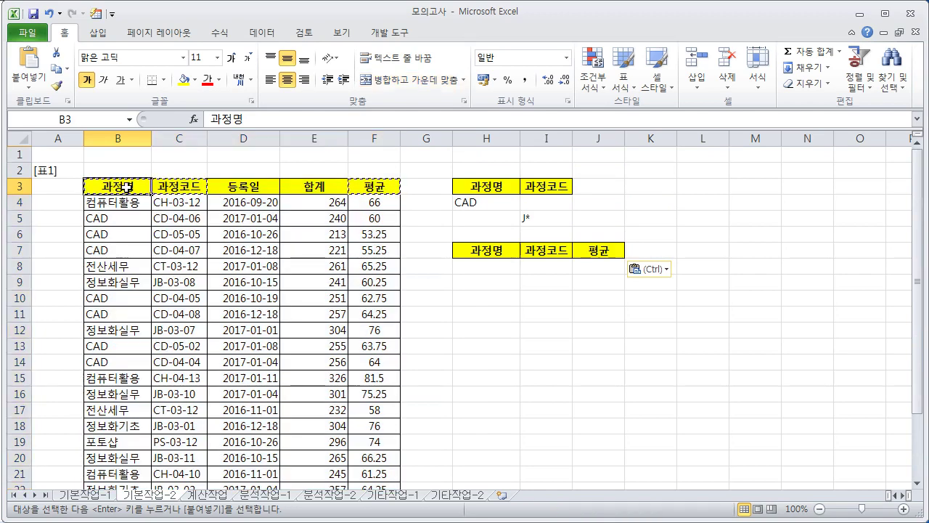
left_click_drag(125, 188, 295, 439)
Step: Select the whole source table B3:F26 with its headers and open the Advanced Filter settings for it
left_click(127, 190)
key("ctrl+shift+Right")
key("ctrl+shift+Down")
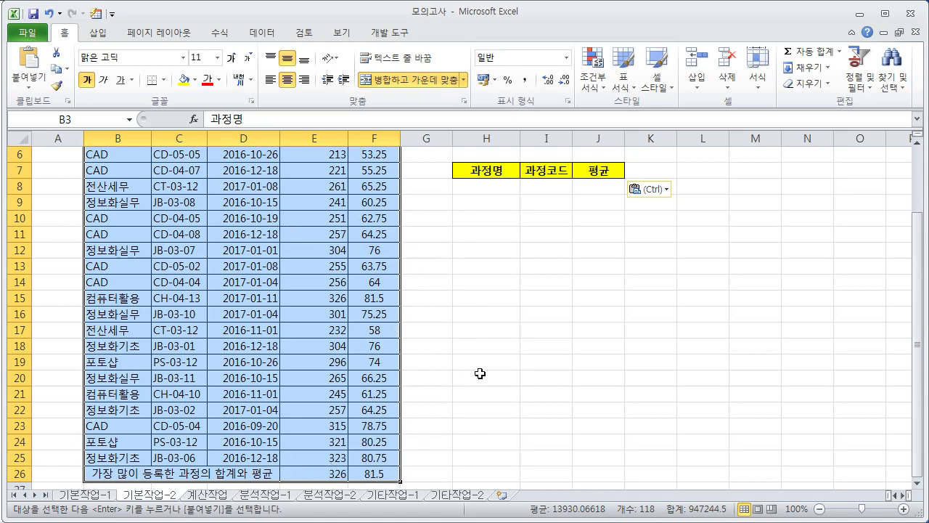
scroll(291, 240, "up", 2)
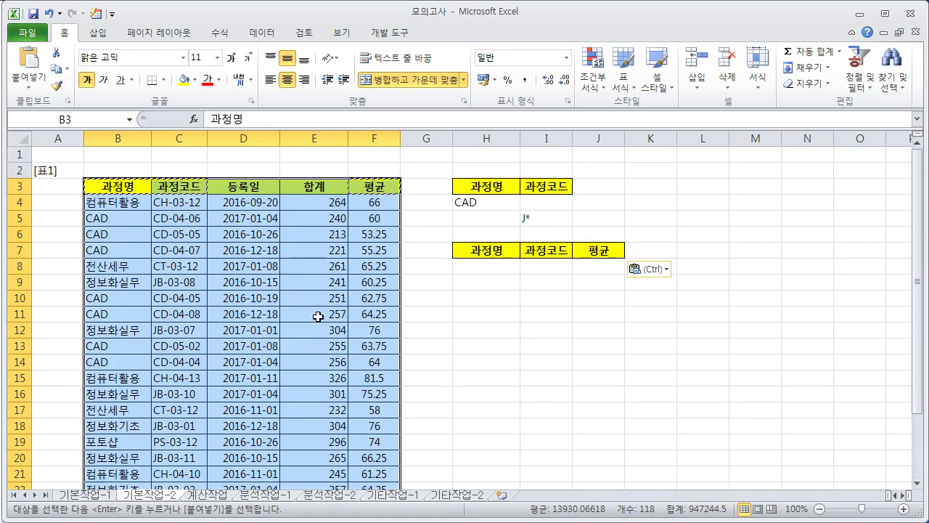
left_click(257, 37)
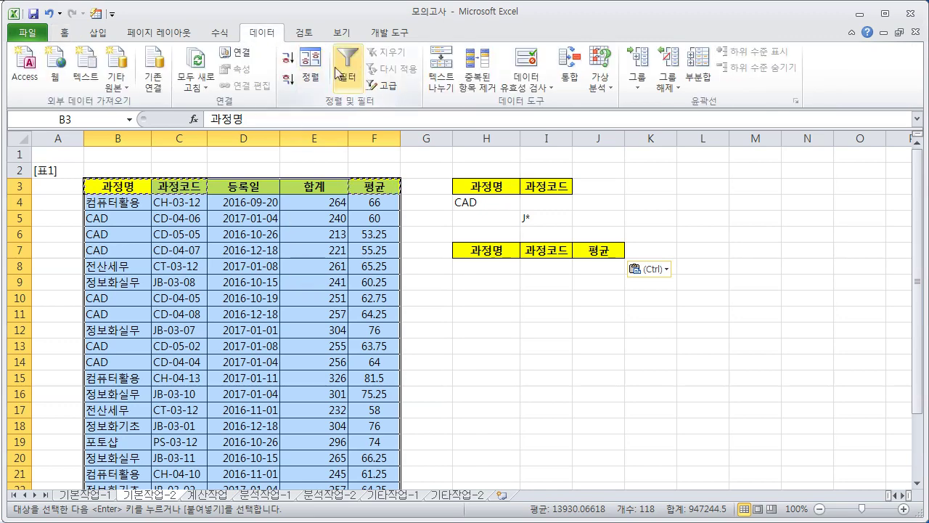
left_click(385, 94)
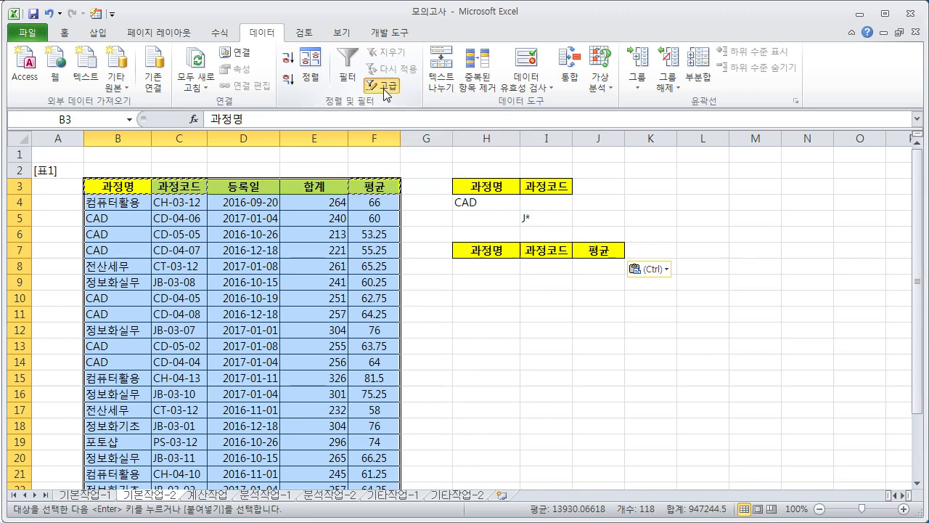
left_click_drag(589, 107, 697, 25)
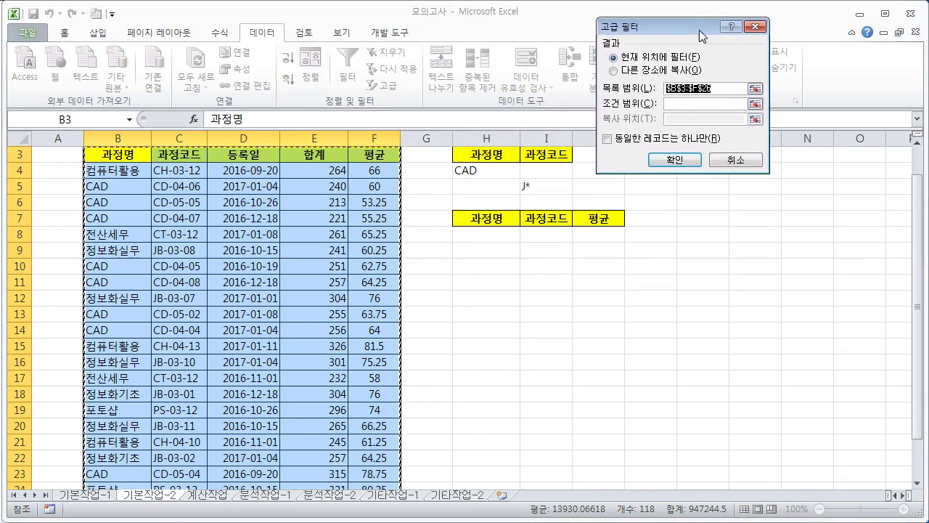
Step: Set the advanced filter to copy results to another location and use H3:I5 as the criteria range
left_click(614, 71)
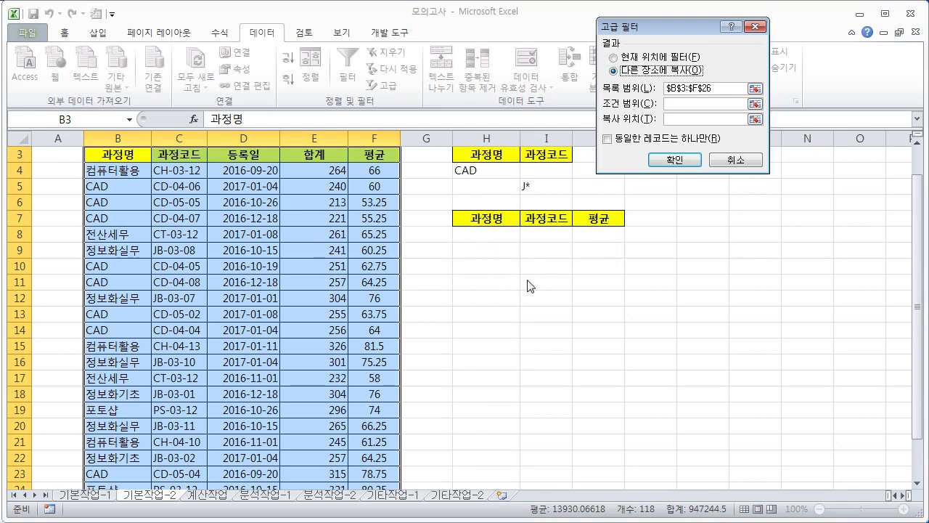
left_click(715, 89)
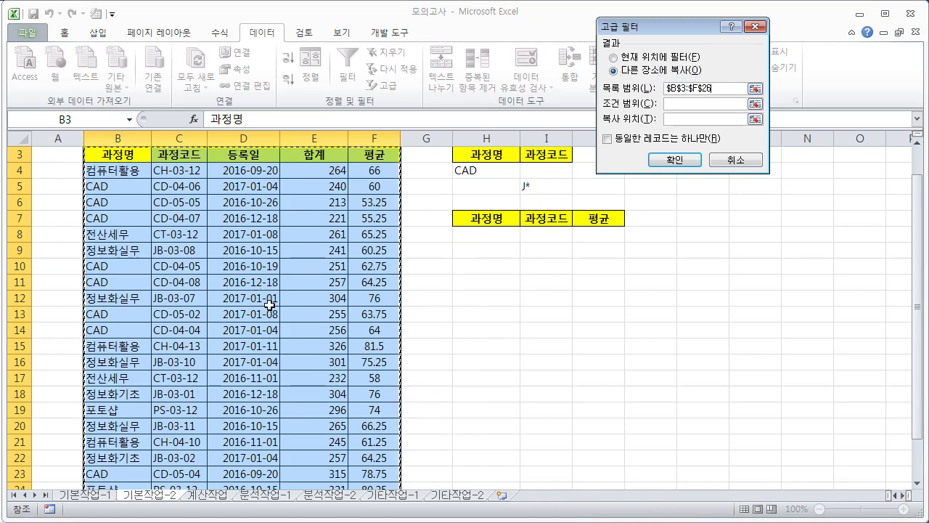
left_click(672, 107)
scroll(516, 178, "up", 1)
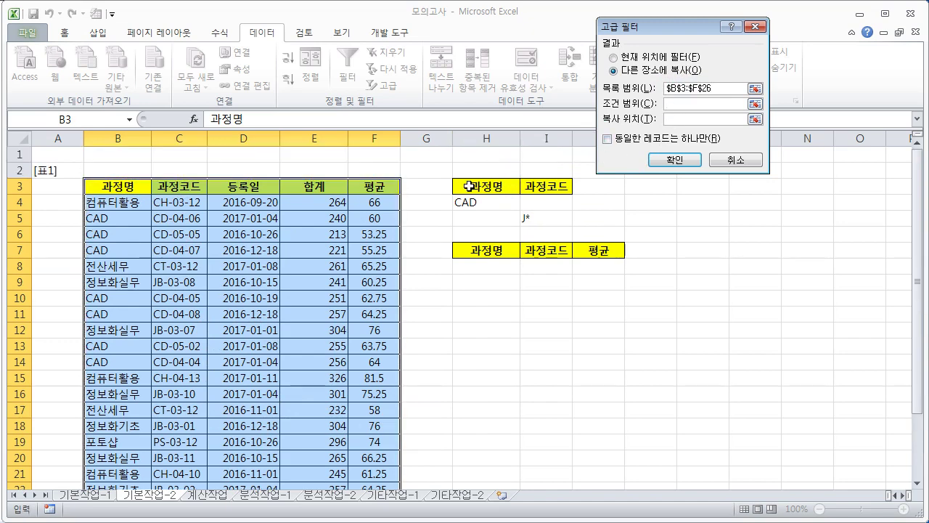
left_click_drag(468, 186, 539, 217)
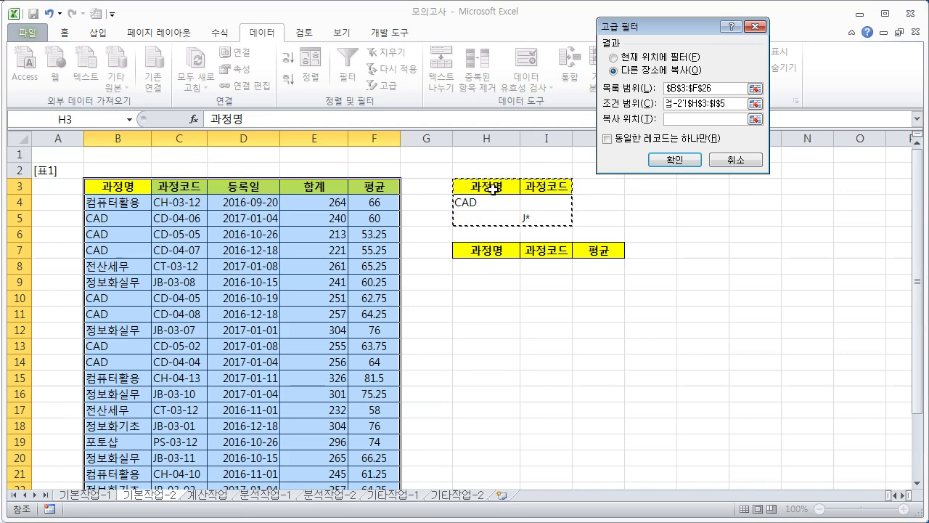
Step: Set the copy destination to the headers H7:J7, run the advanced filter, and check the extracted rows
left_click(680, 119)
left_click_drag(481, 250, 595, 251)
left_click(689, 166)
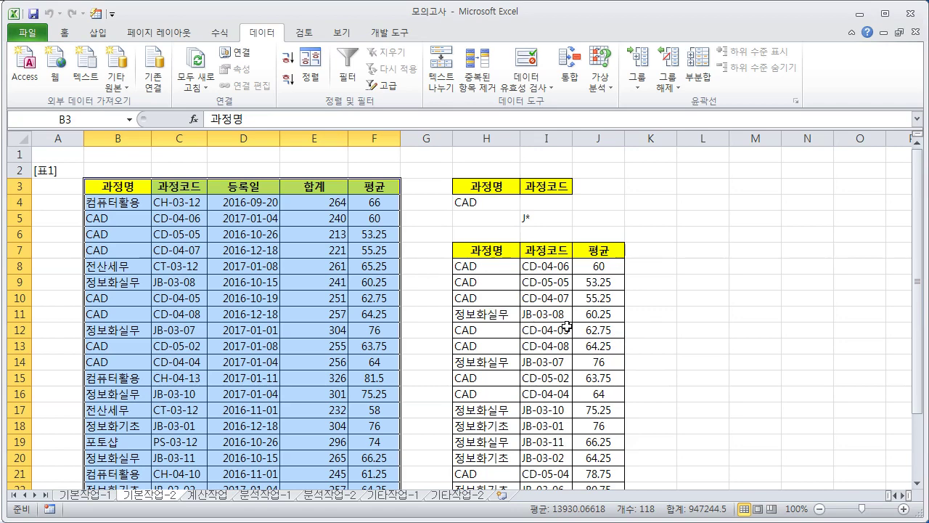
scroll(565, 327, "down", 1)
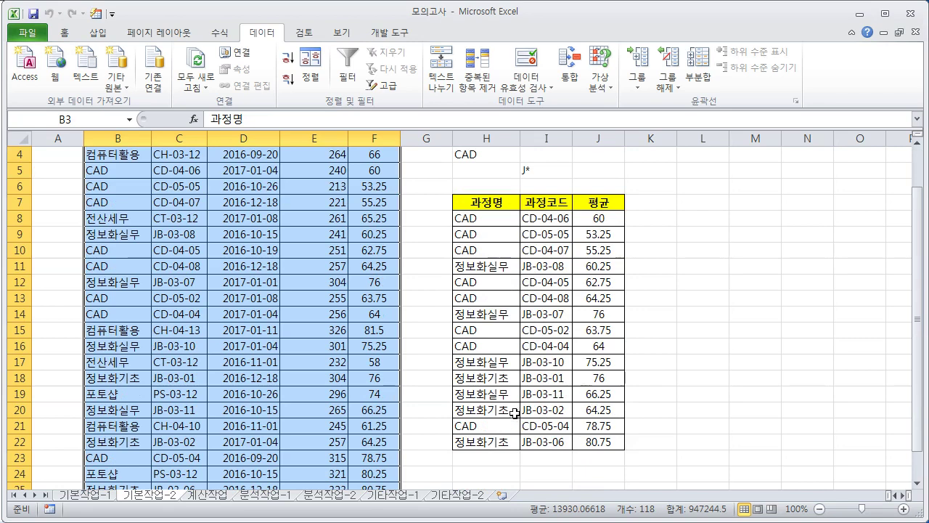
scroll(524, 377, "up", 1)
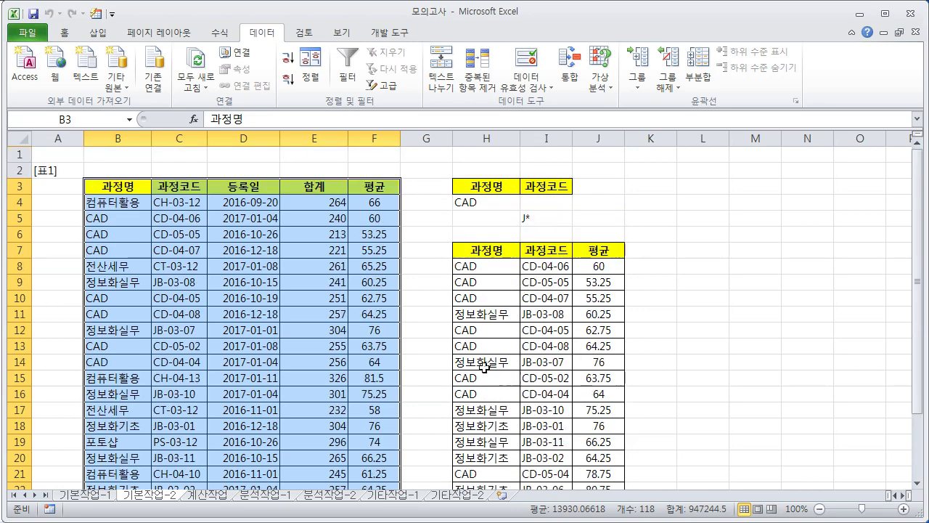
left_click(114, 191)
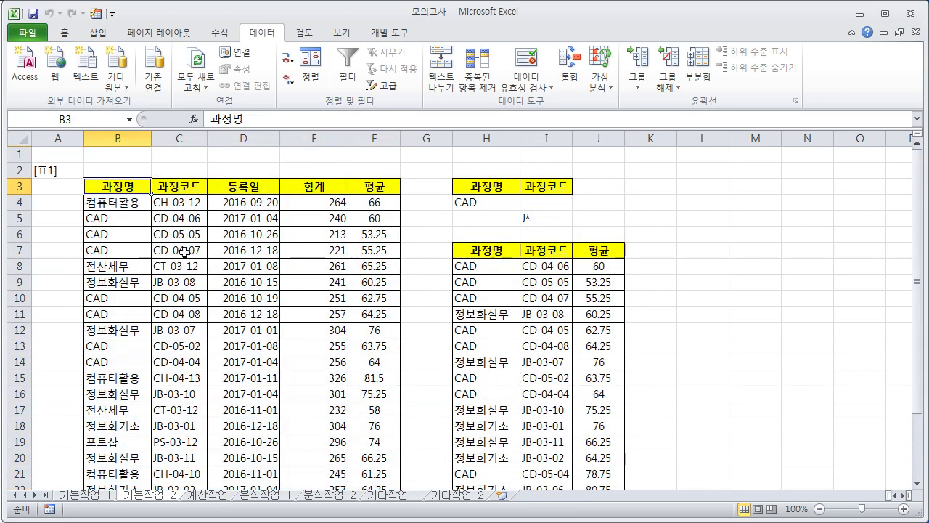